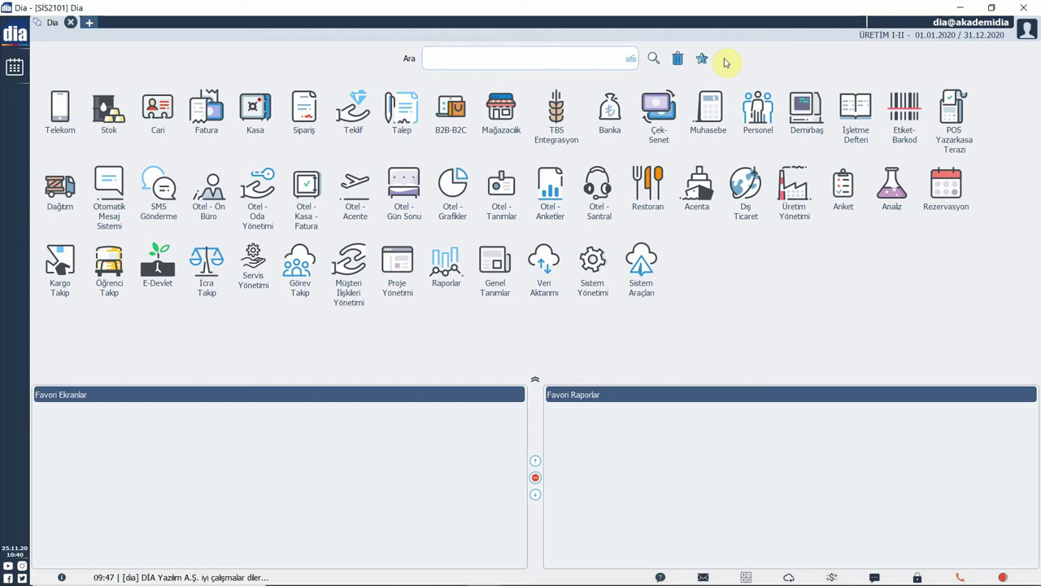
# Search the module menu for "kar zarar" and open the stock-based Kar-Zarar Raporu (Stok).
pyautogui.click(16, 33)
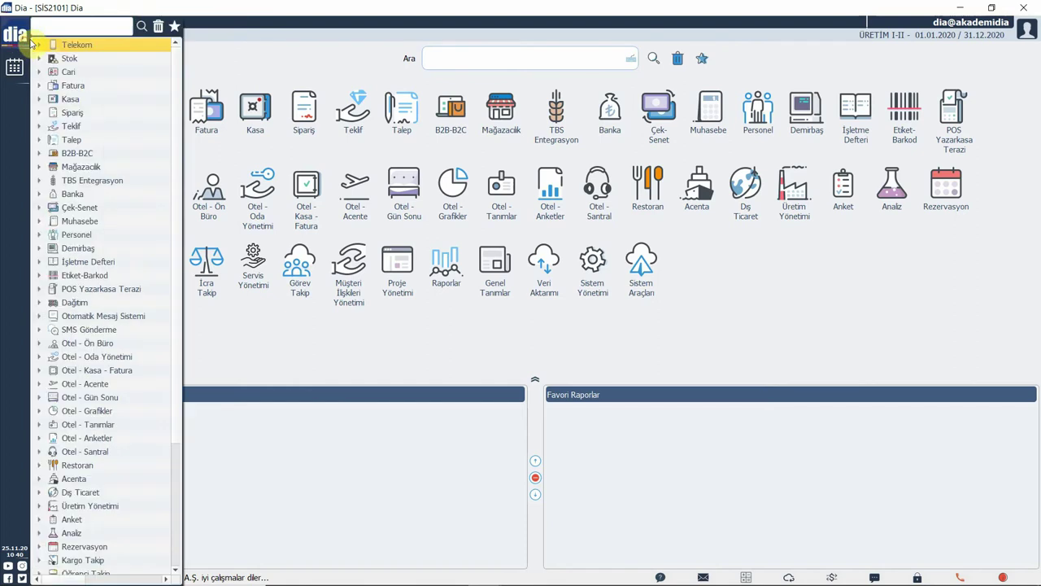
pyautogui.click(86, 31)
pyautogui.write('kar z')
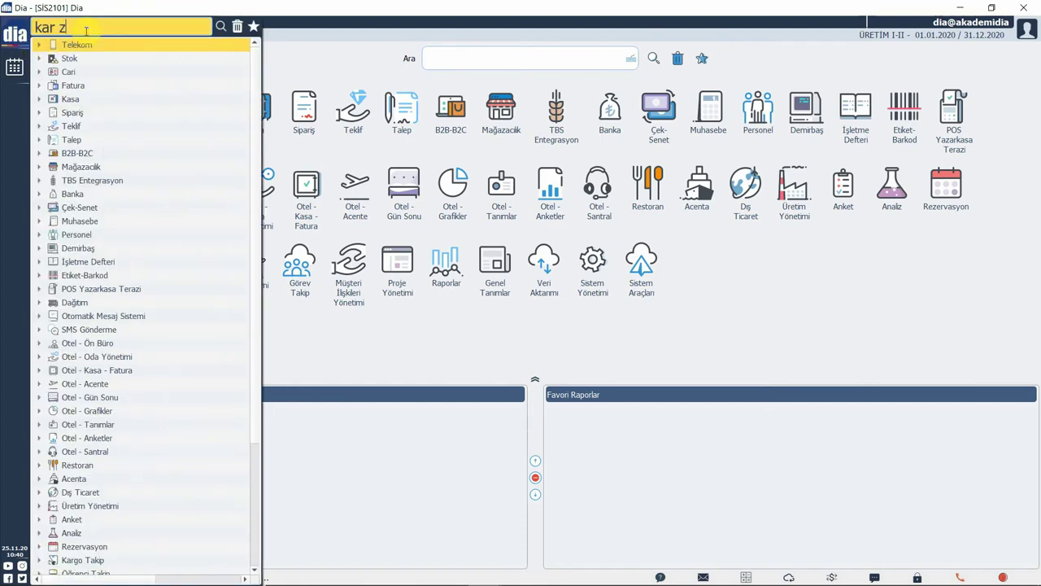
pyautogui.write('arar')
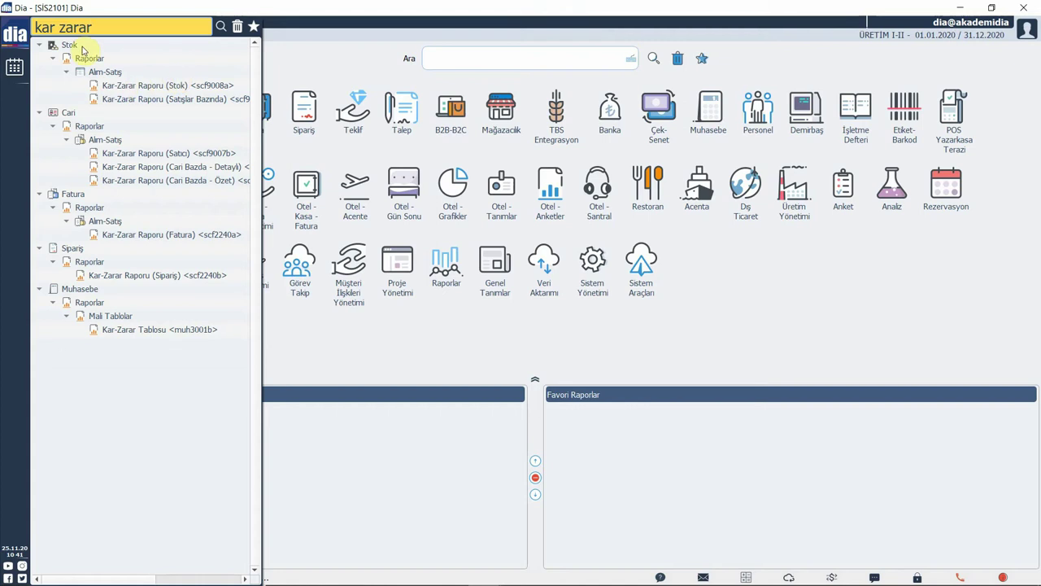
pyautogui.moveTo(188, 85)
pyautogui.doubleClick(139, 87)
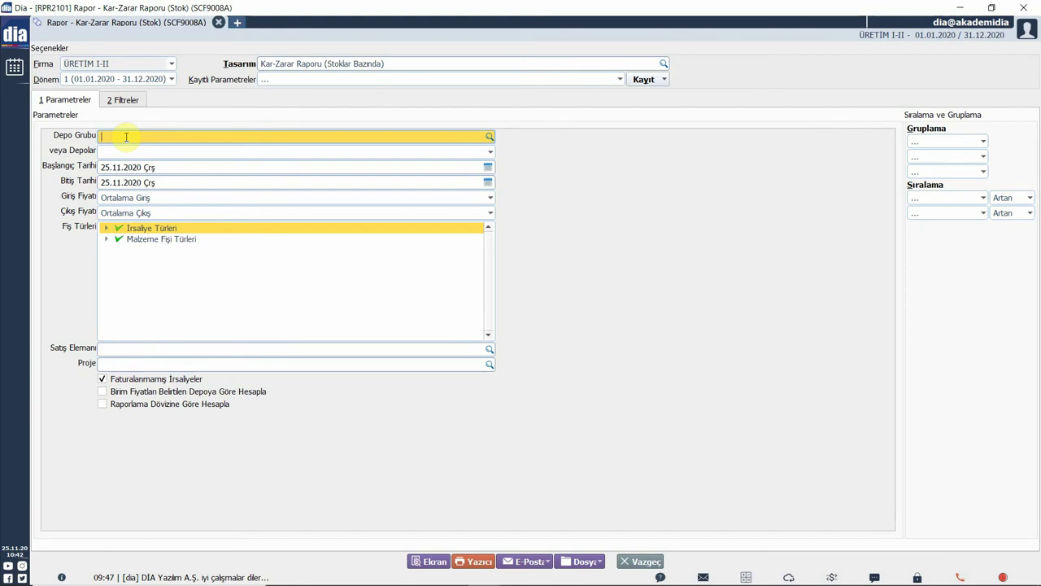
# View the warehouse group list without choosing a group, and select all warehouses for the report instead.
pyautogui.doubleClick(126, 137)
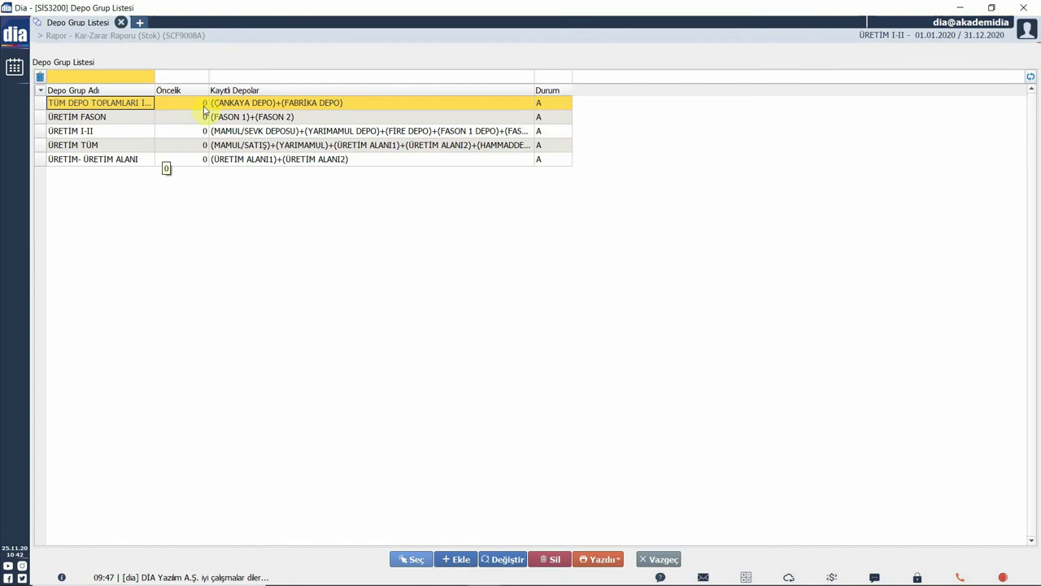
pyautogui.click(661, 559)
pyautogui.click(281, 153)
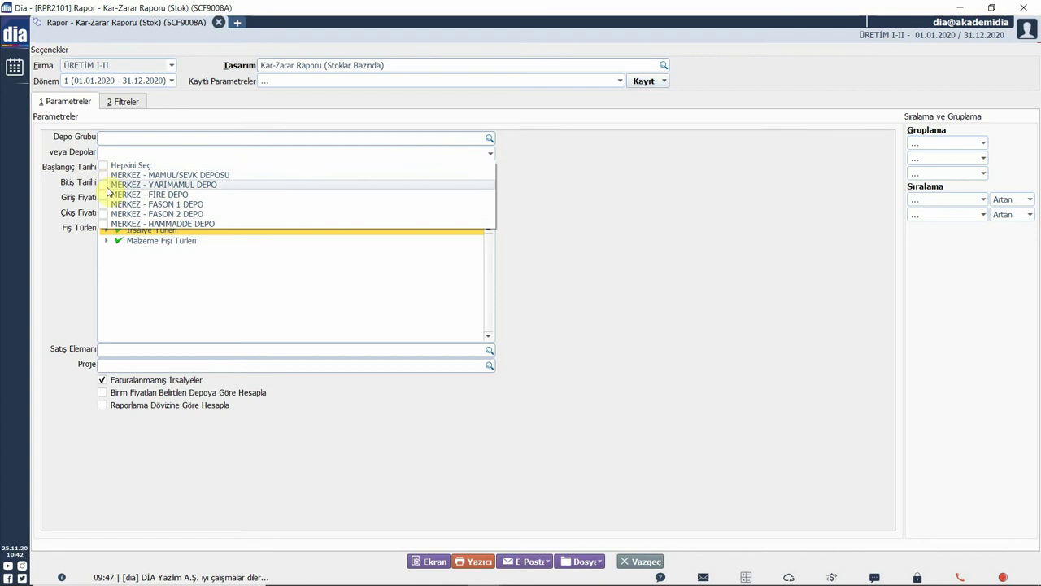
pyautogui.click(103, 166)
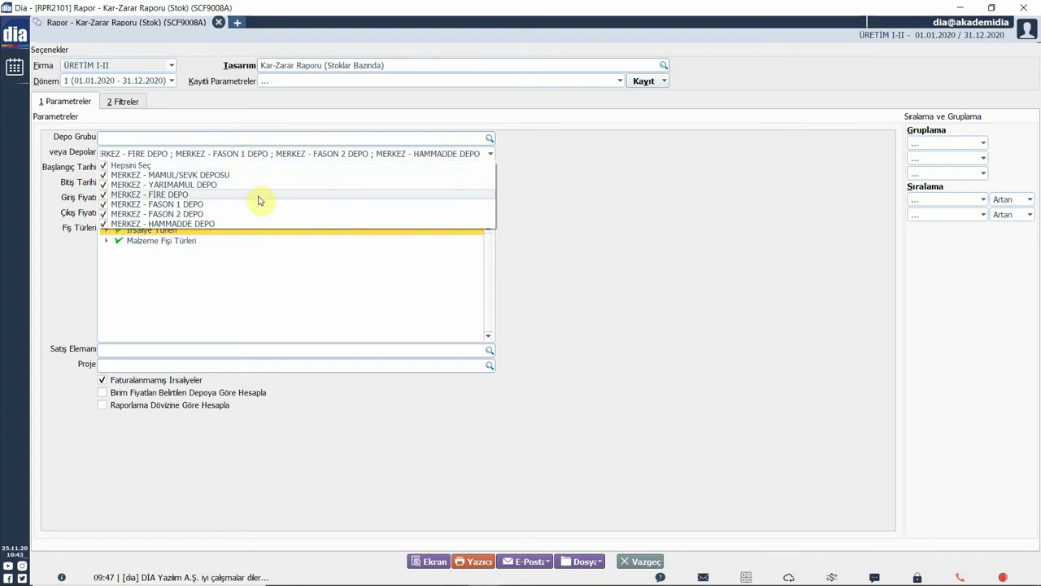
pyautogui.click(655, 207)
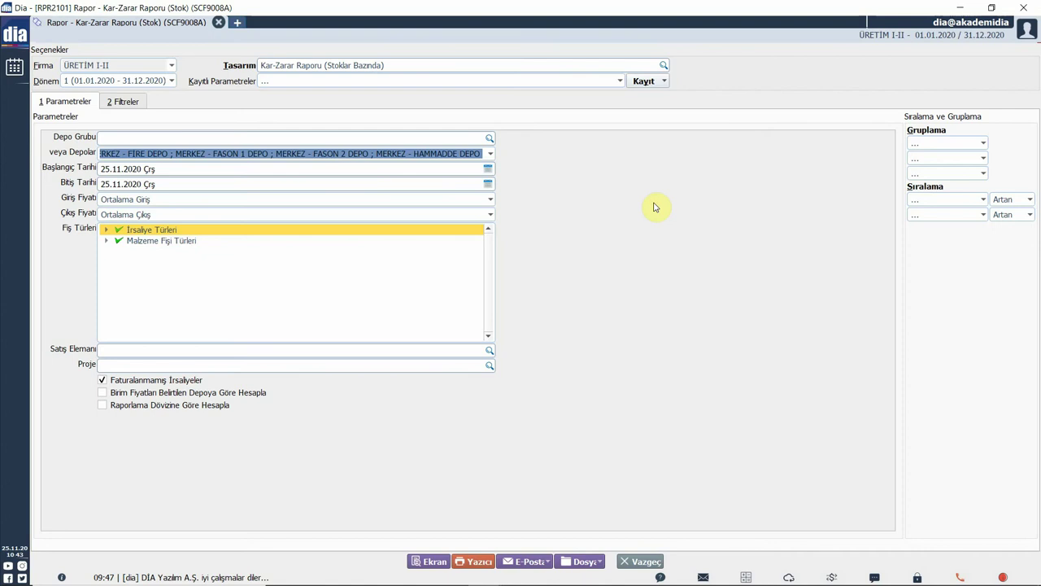
# Set the report's start date (Başlangıç Tarihi) to 05.08.2020.
pyautogui.click(489, 171)
pyautogui.scroll(3, 399, 232)
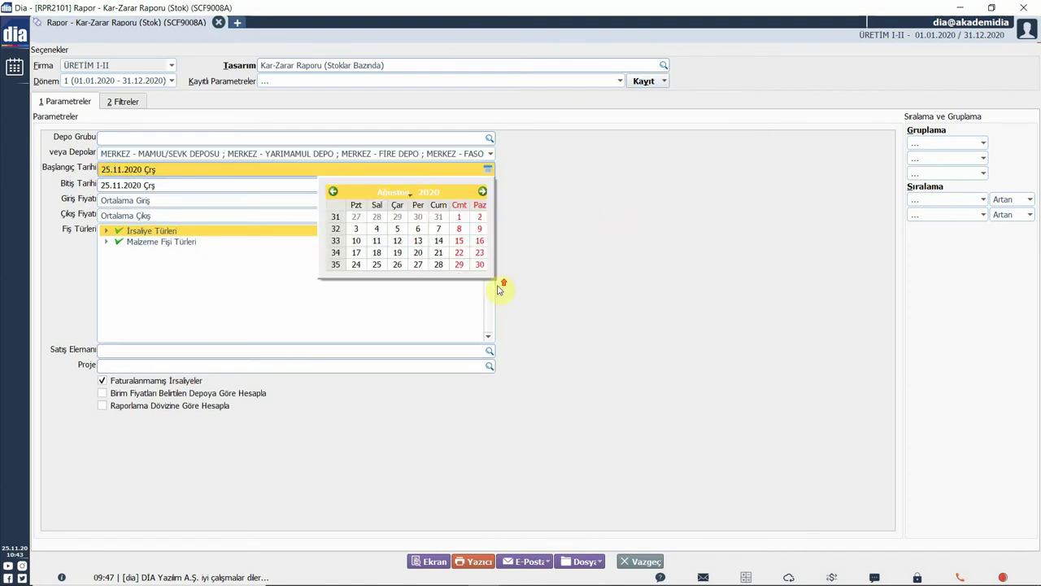
pyautogui.click(398, 234)
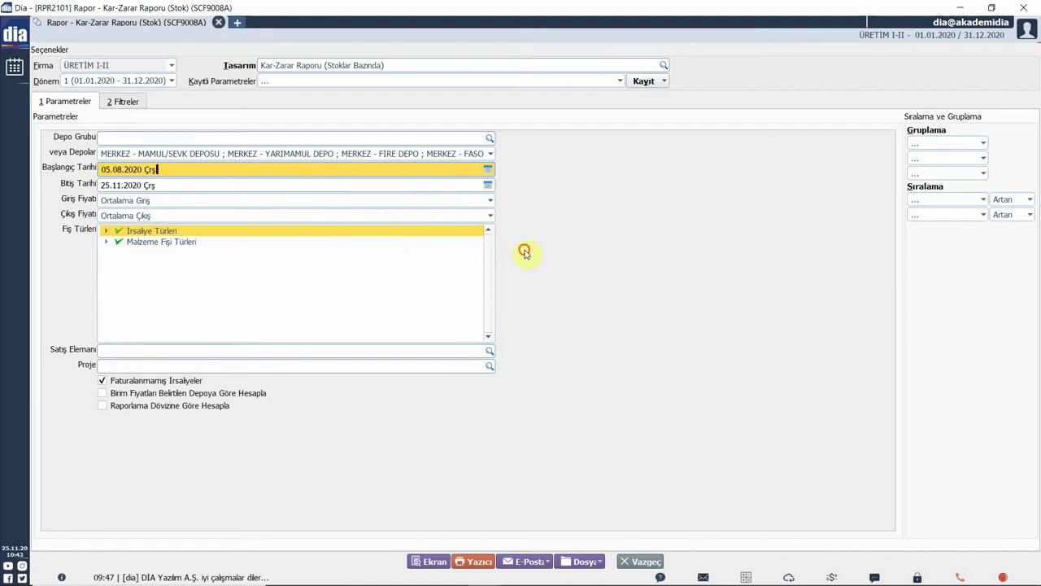
# Review the available entry price (Giriş Fiyatı) options, keeping Ortalama Giriş.
pyautogui.press('Tab')
pyautogui.press('Tab')
pyautogui.hotkey('alt', 'Down')
pyautogui.scroll(3, 195, 244)
pyautogui.scroll(-2, 202, 260)
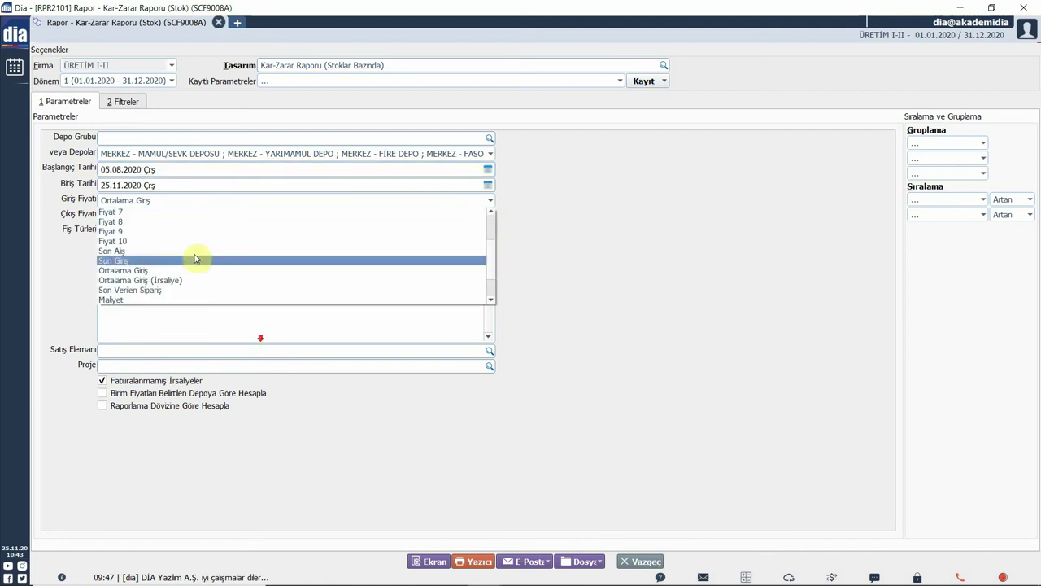
pyautogui.scroll(-1, 179, 261)
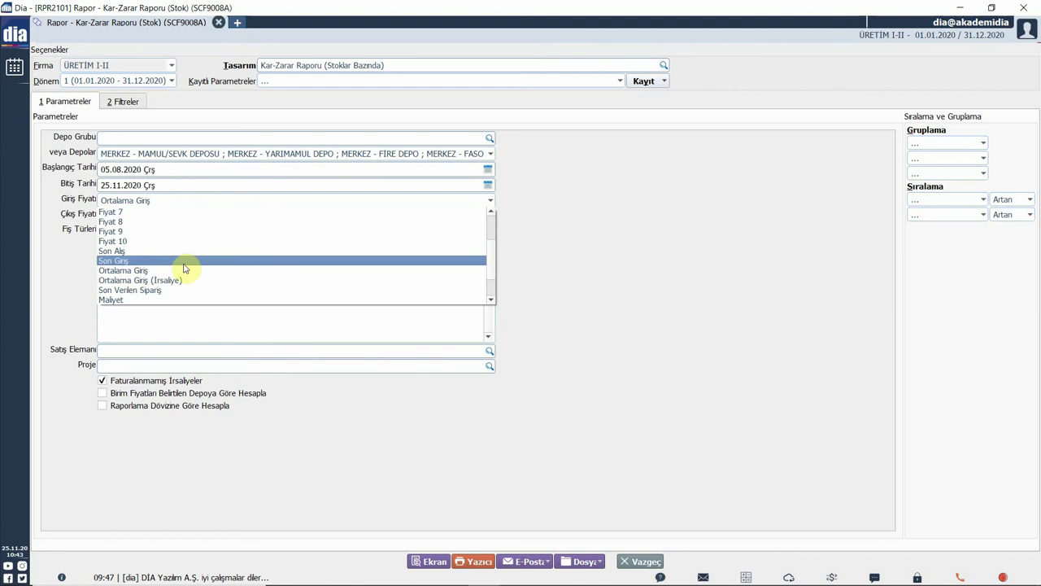
pyautogui.scroll(-1, 204, 241)
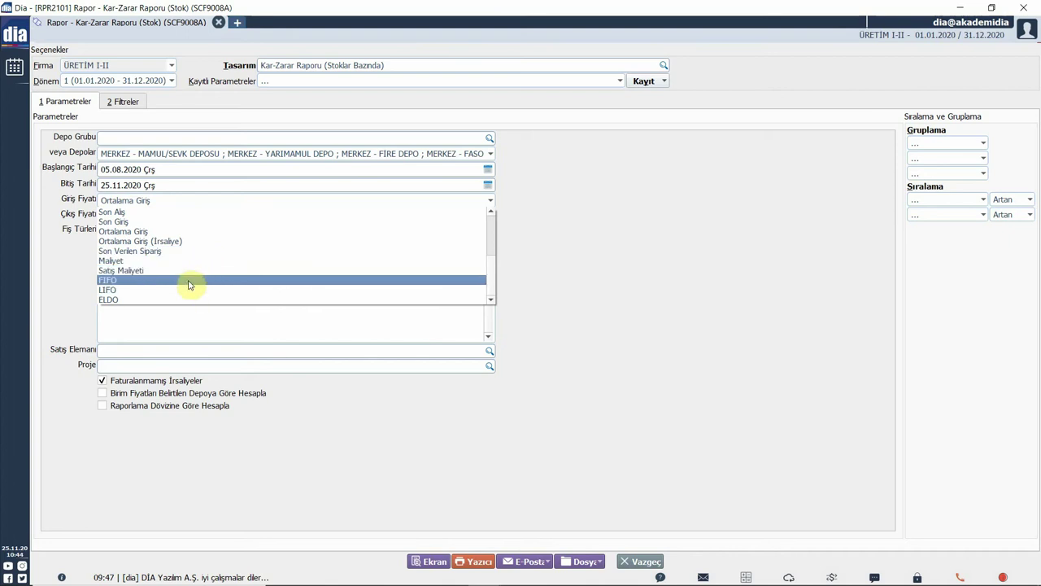
pyautogui.click(441, 231)
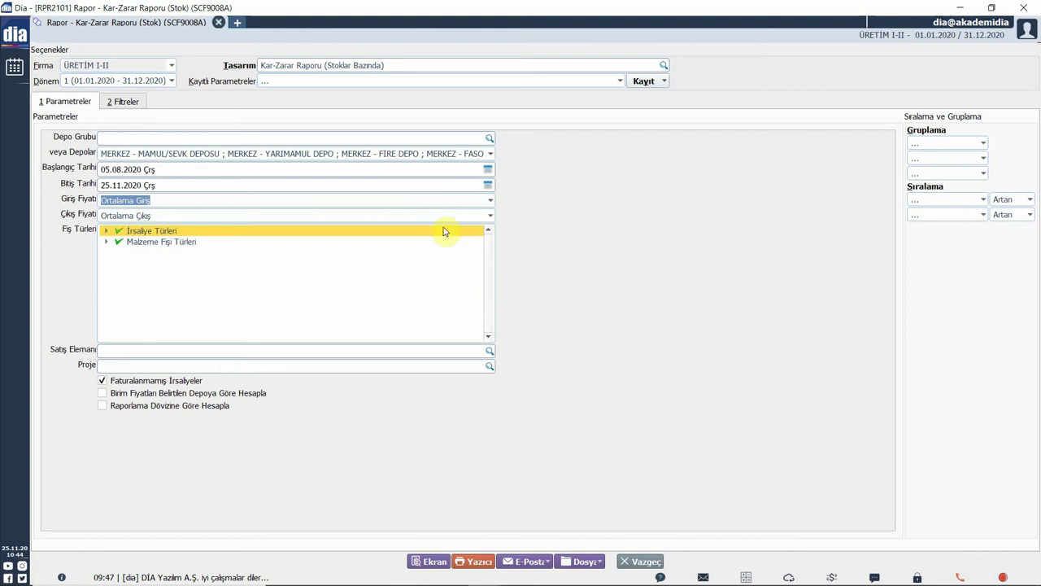
# Review the available exit price (Çıkış Fiyatı) options, keeping Ortalama Çıkış.
pyautogui.click(490, 216)
pyautogui.scroll(5, 569, 285)
pyautogui.scroll(4, 560, 284)
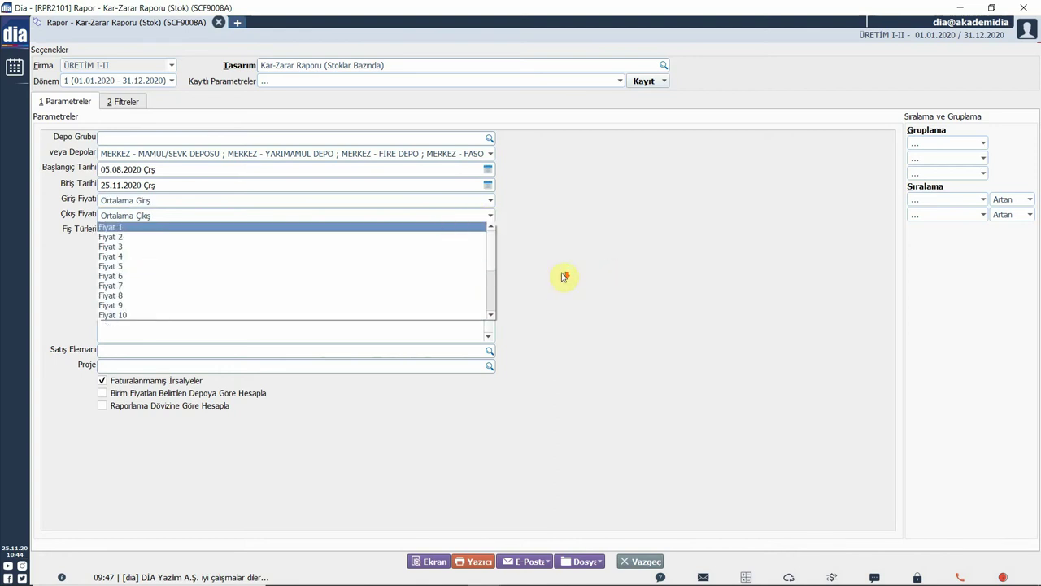
pyautogui.scroll(-13, 562, 274)
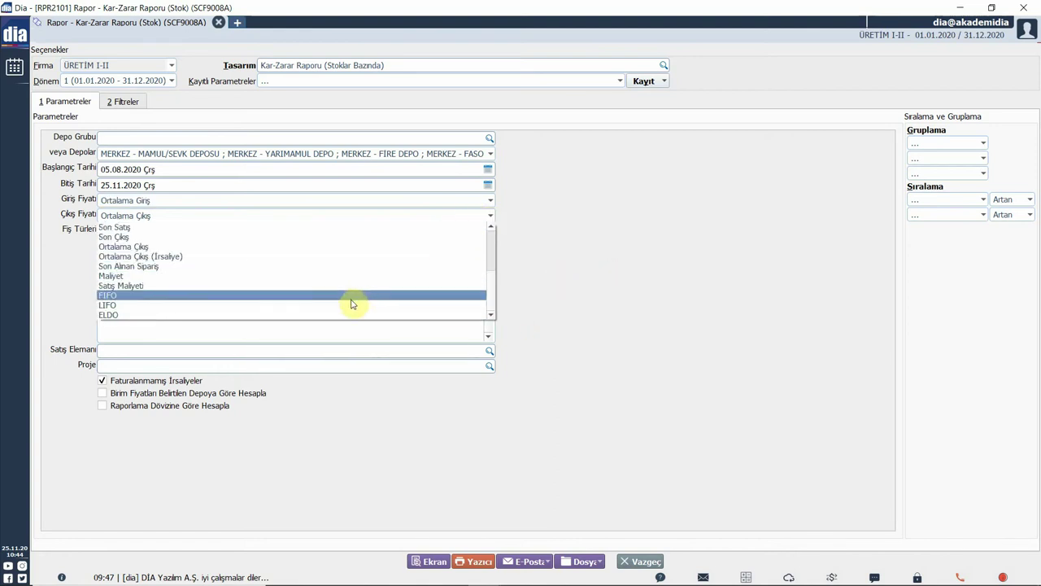
pyautogui.click(660, 254)
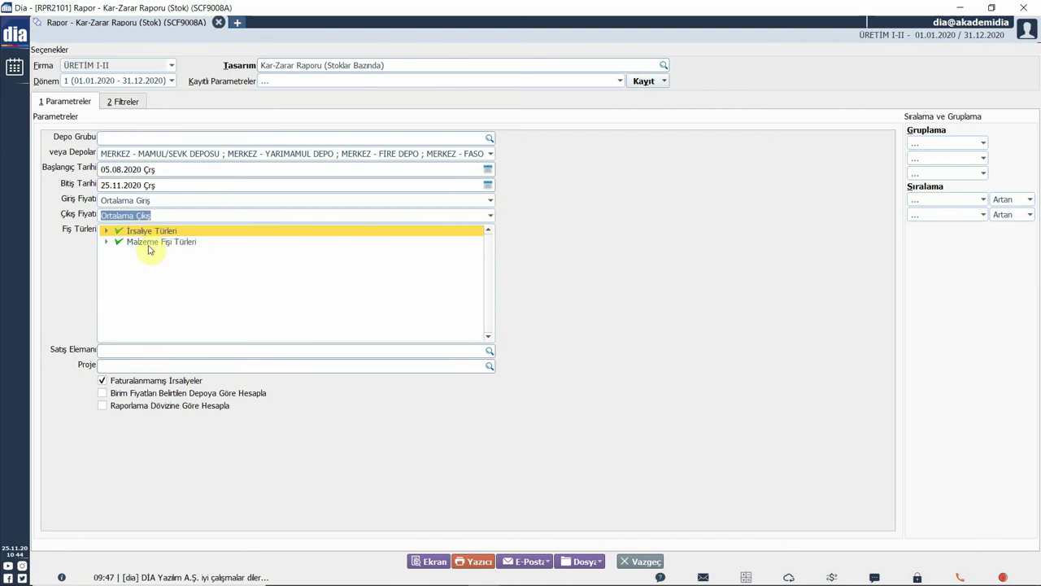
# Expand İrsaliye Türleri under the voucher types and look through its entries.
pyautogui.click(106, 232)
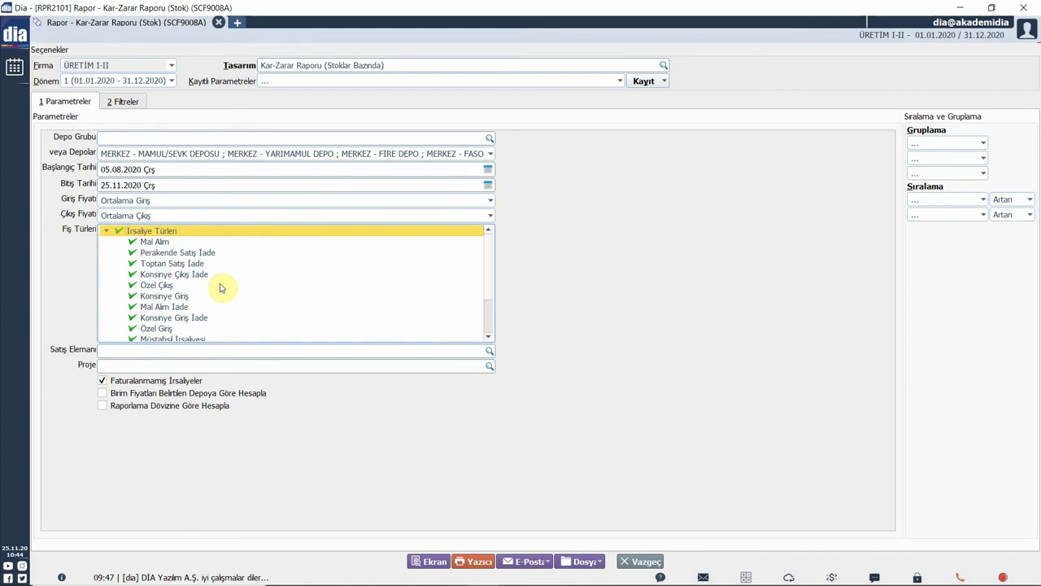
pyautogui.scroll(-3, 279, 356)
pyautogui.scroll(3, 281, 353)
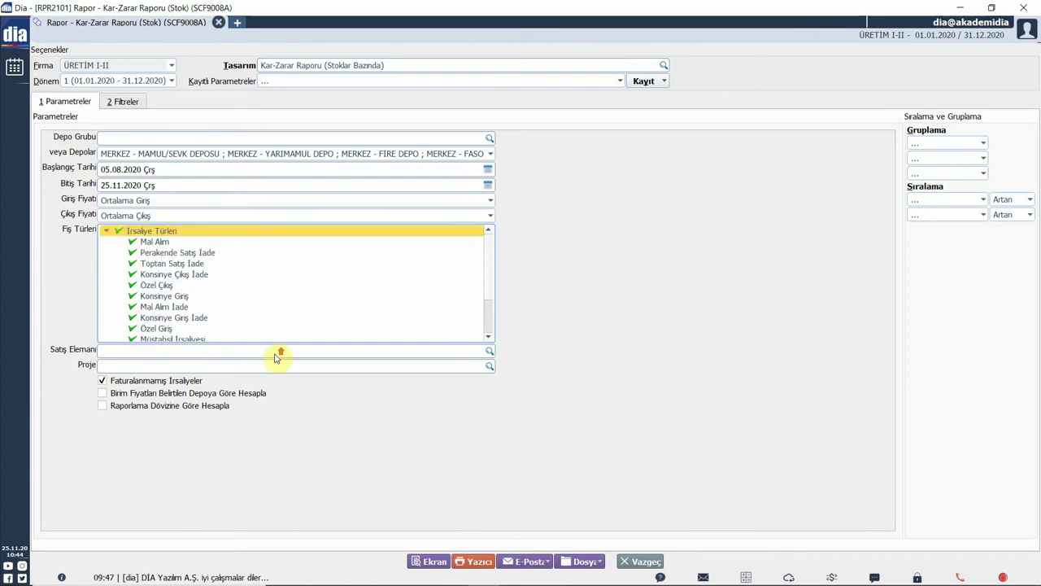
# Exclude the Mal Alım voucher type from the report, then include it again.
pyautogui.click(190, 243)
pyautogui.press('space')
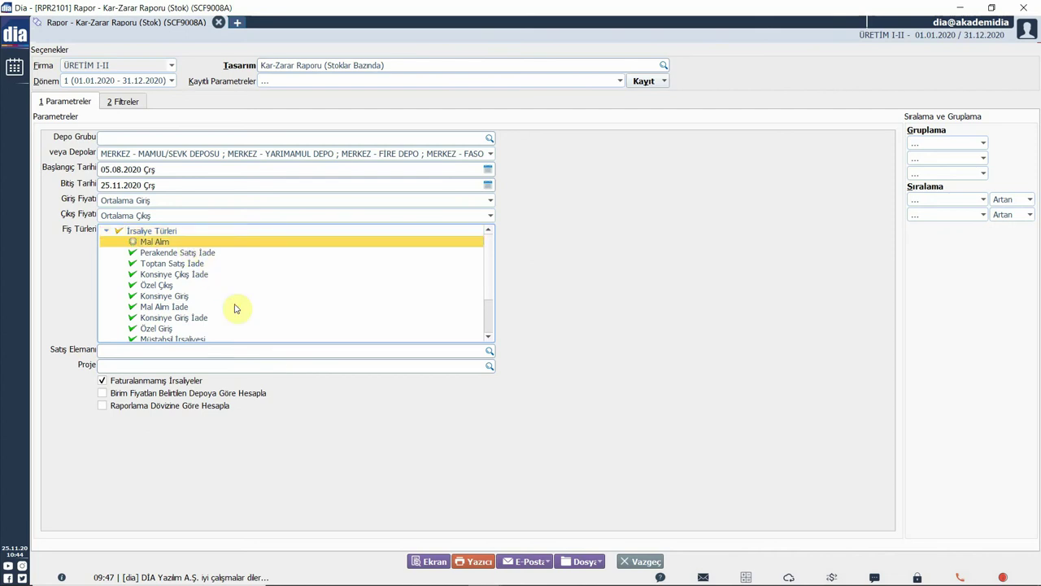
pyautogui.click(157, 243)
pyautogui.scroll(-1, 243, 338)
pyautogui.scroll(-1, 242, 335)
pyautogui.scroll(2, 241, 334)
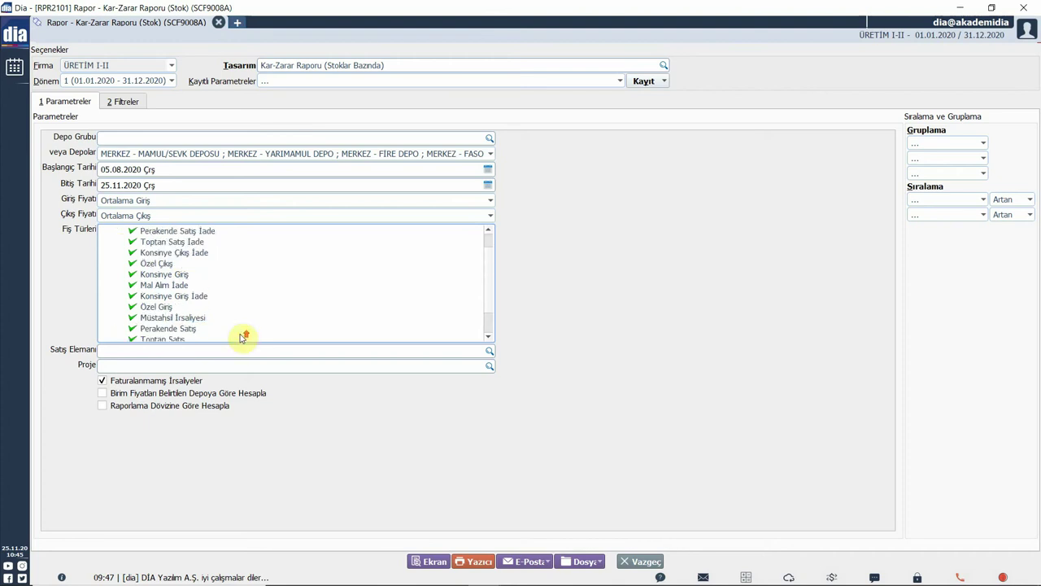
pyautogui.click(188, 350)
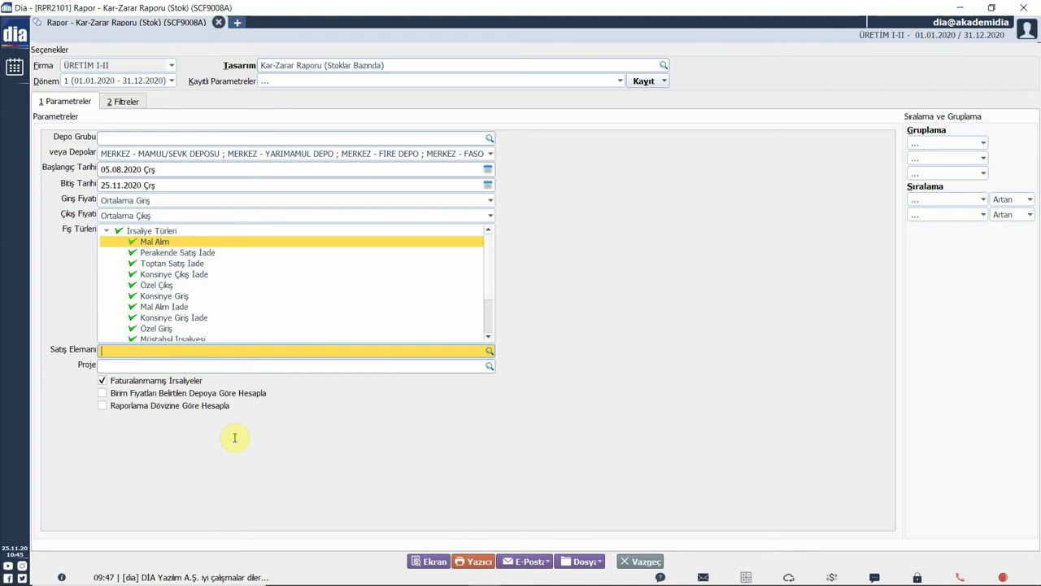
pyautogui.click(204, 368)
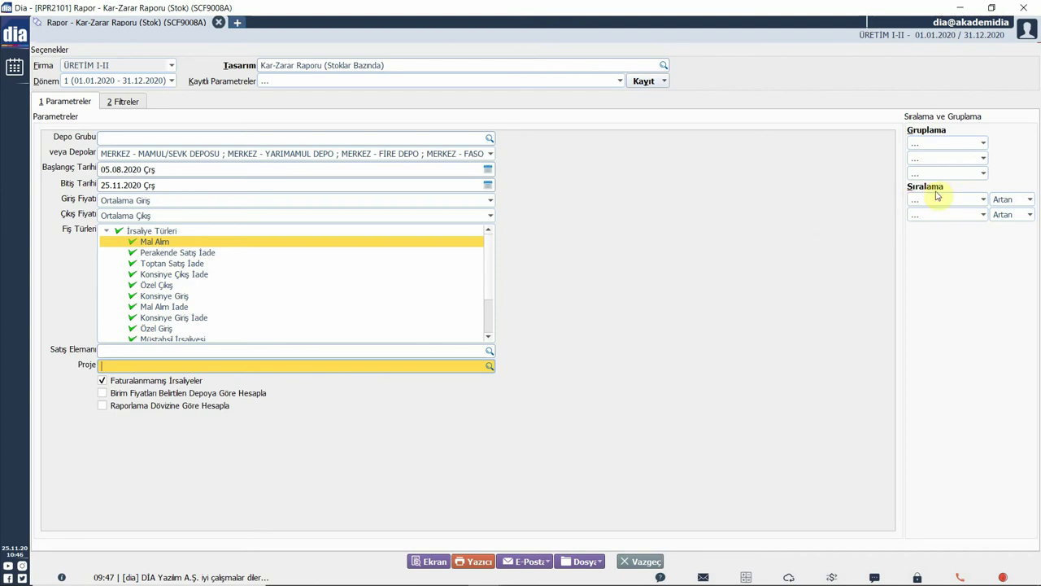
# Group the report by Grup Kodu and sort it by Stok Adı.
pyautogui.click(982, 143)
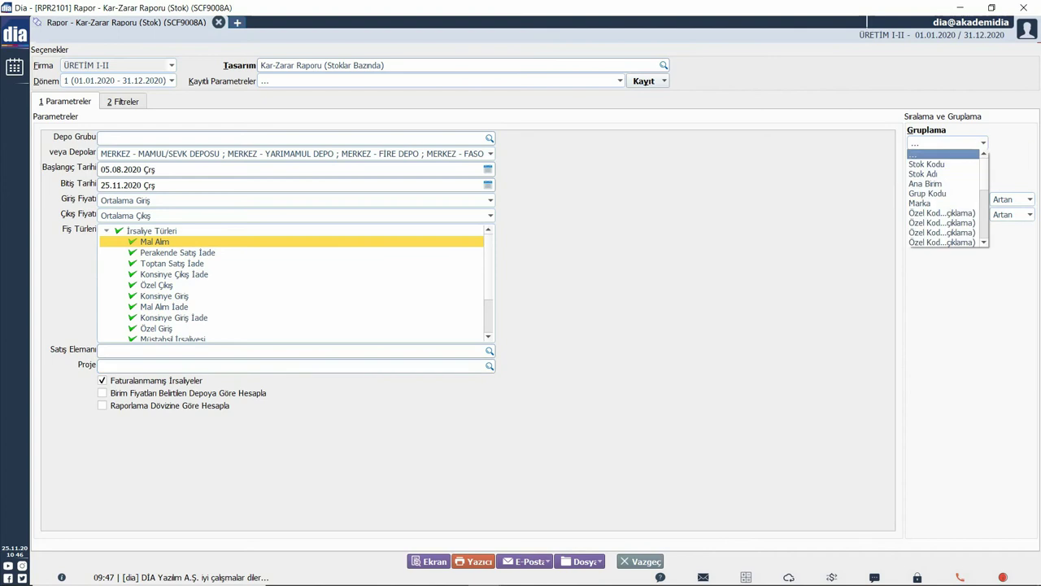
pyautogui.click(958, 193)
pyautogui.click(982, 199)
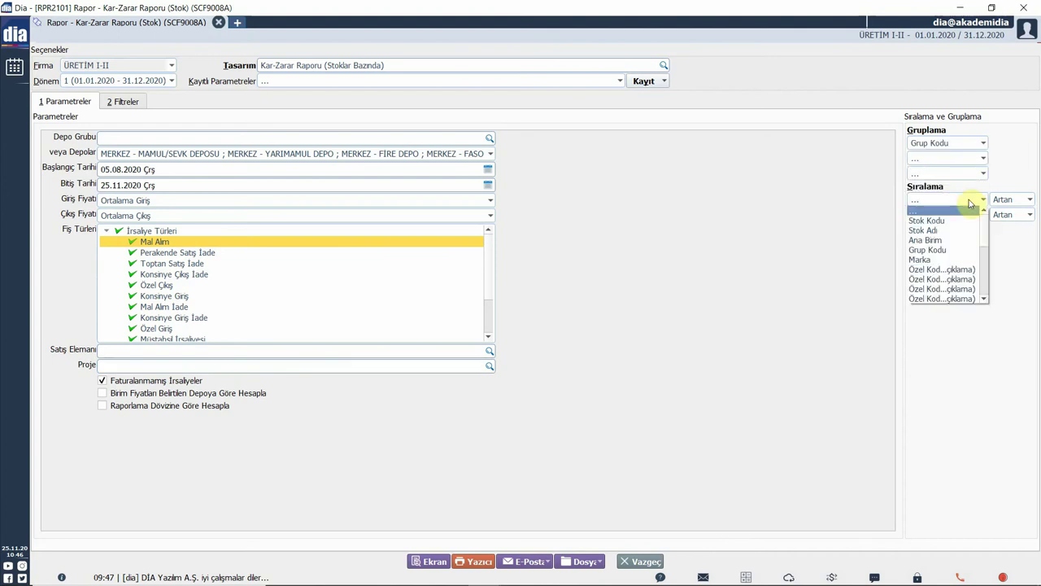
pyautogui.click(952, 228)
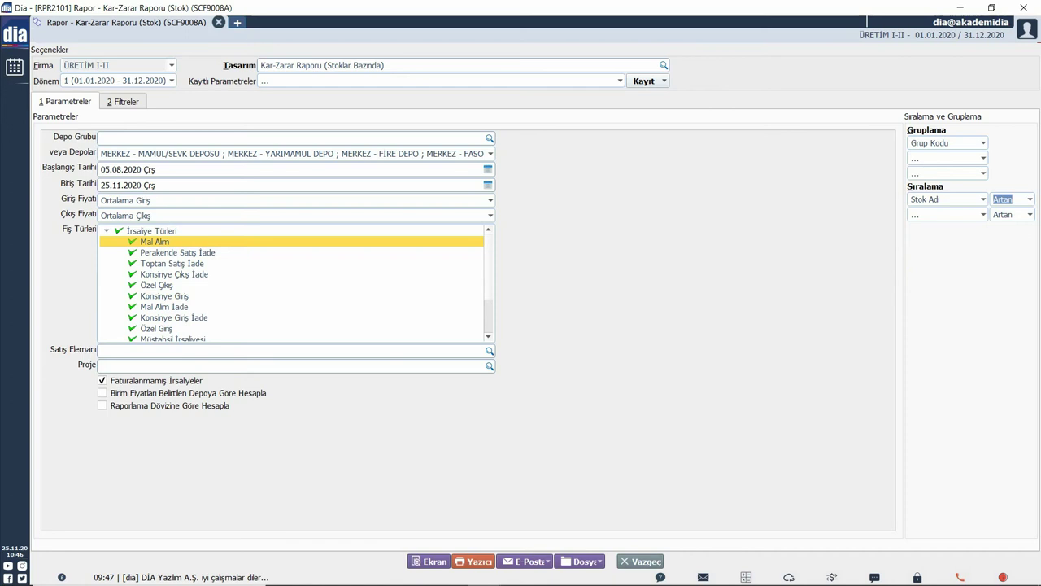
# Check the available report filters and display the profit-loss report on screen without setting any.
pyautogui.click(127, 105)
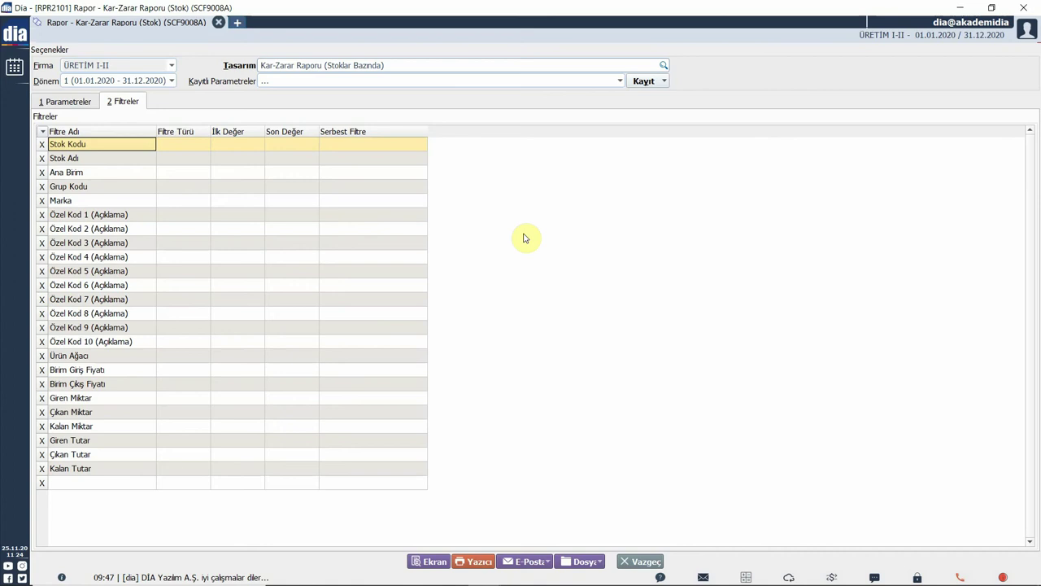
pyautogui.click(432, 562)
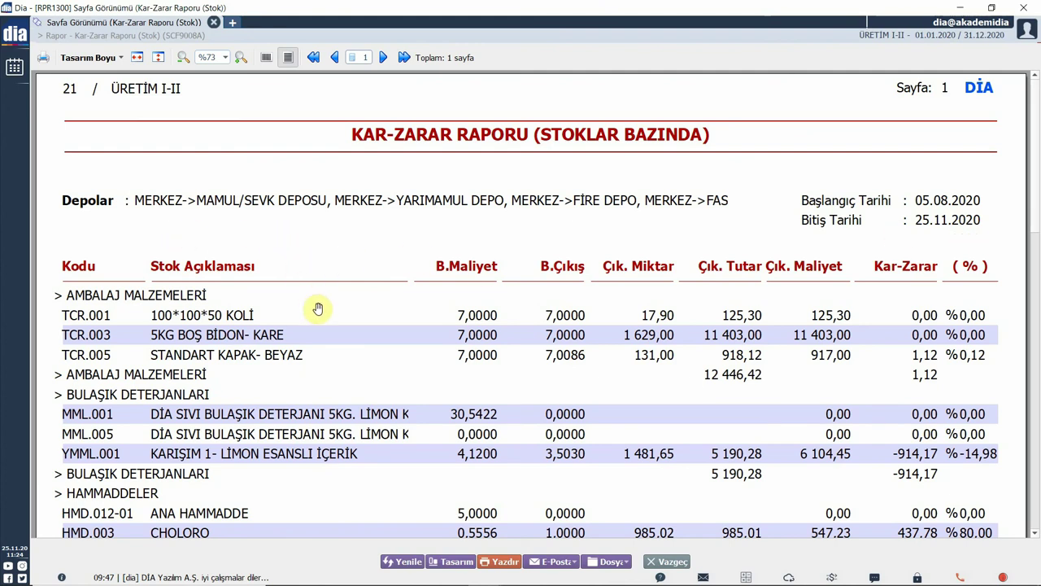
# Examine the report's stock groups, costs, exit amounts, profit-loss figures and percentages, including the page and report totals.
pyautogui.scroll(-5, 407, 350)
pyautogui.scroll(5, 406, 411)
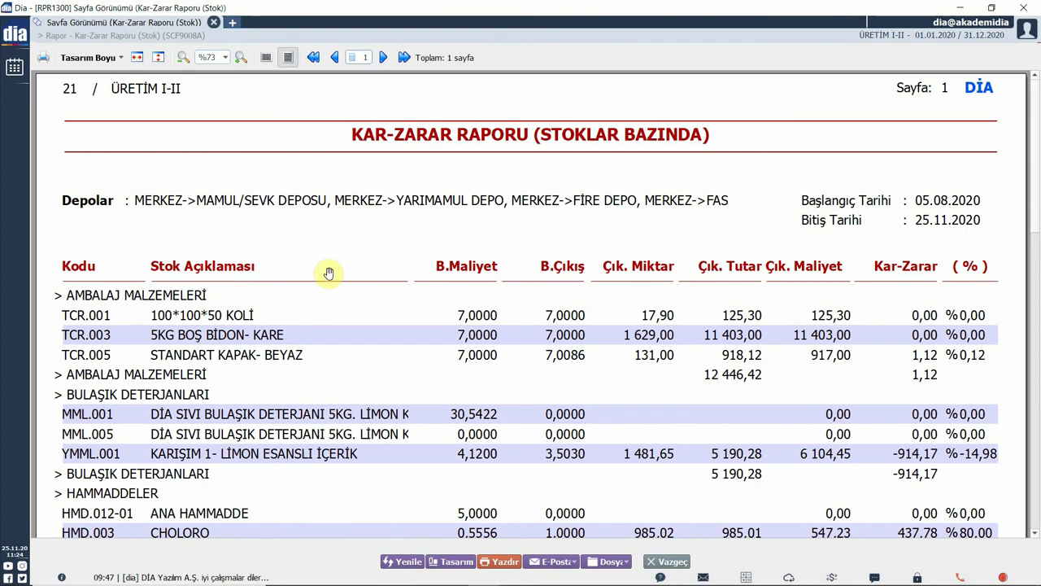
pyautogui.scroll(-2, 329, 272)
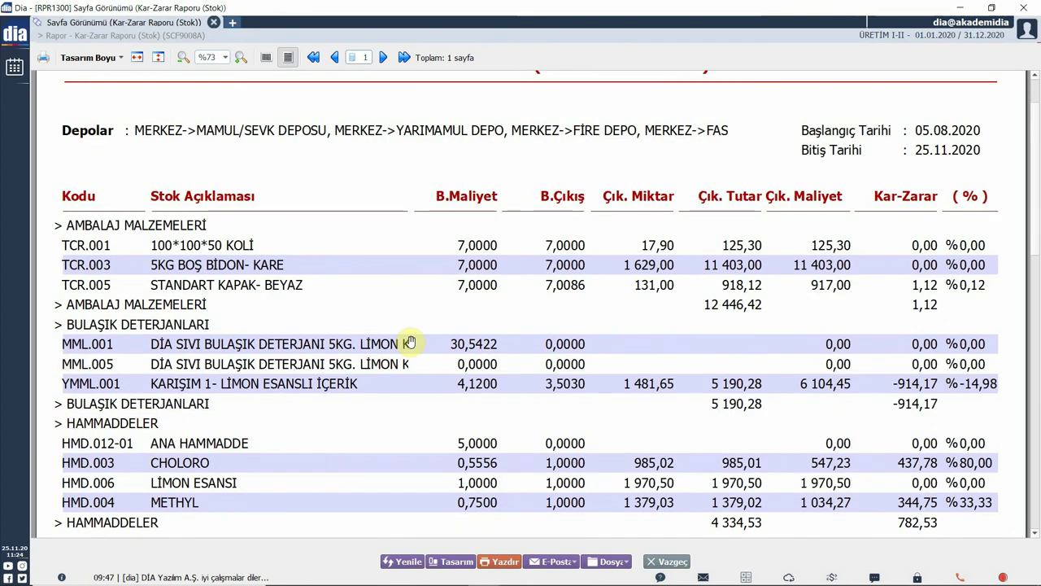
pyautogui.scroll(2, 535, 246)
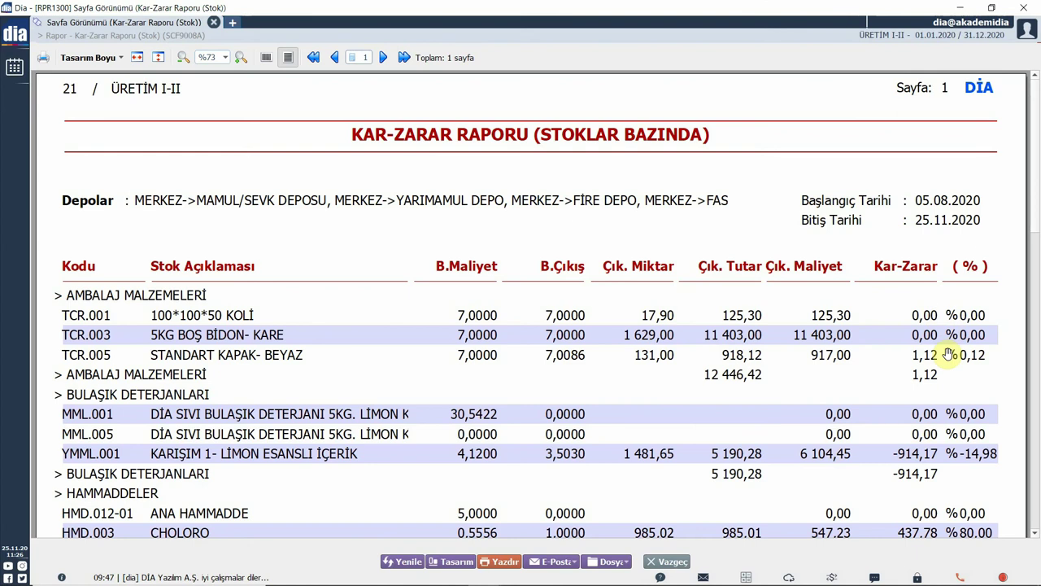
pyautogui.scroll(-10, 950, 356)
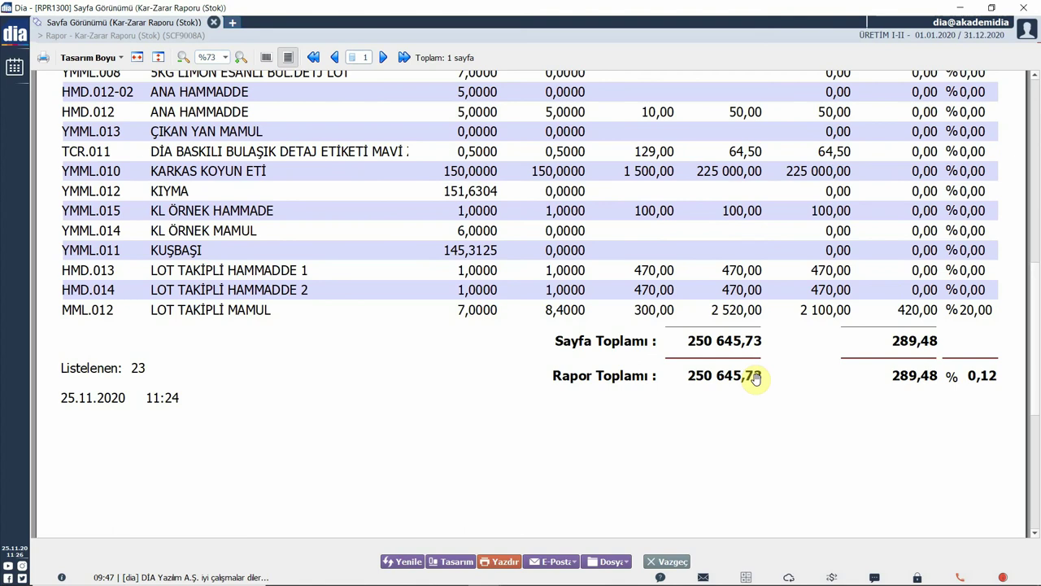
pyautogui.scroll(10, 946, 521)
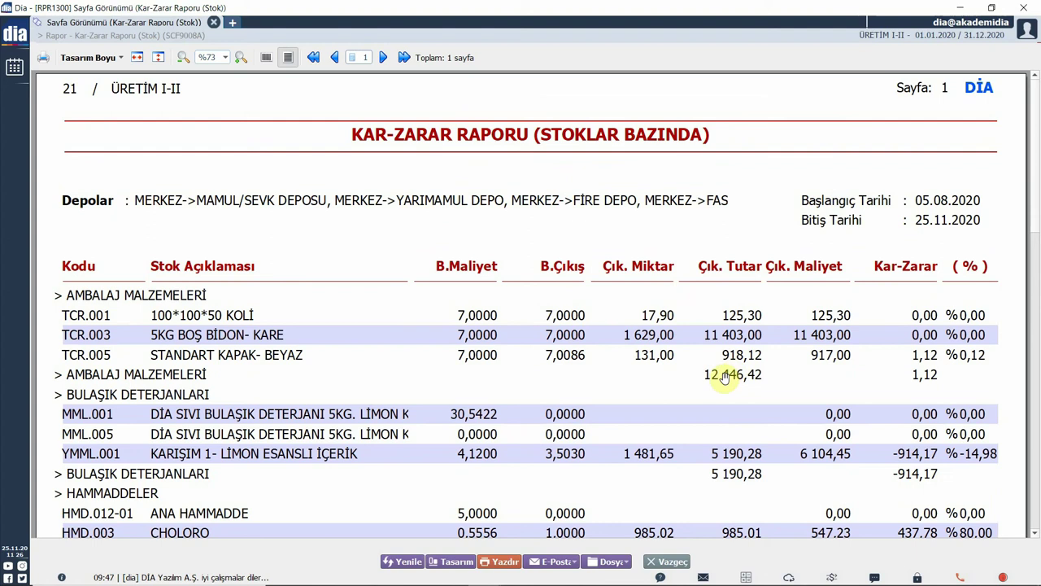
# Open the report's design for editing and accept creating a copy of the standard design.
pyautogui.click(457, 562)
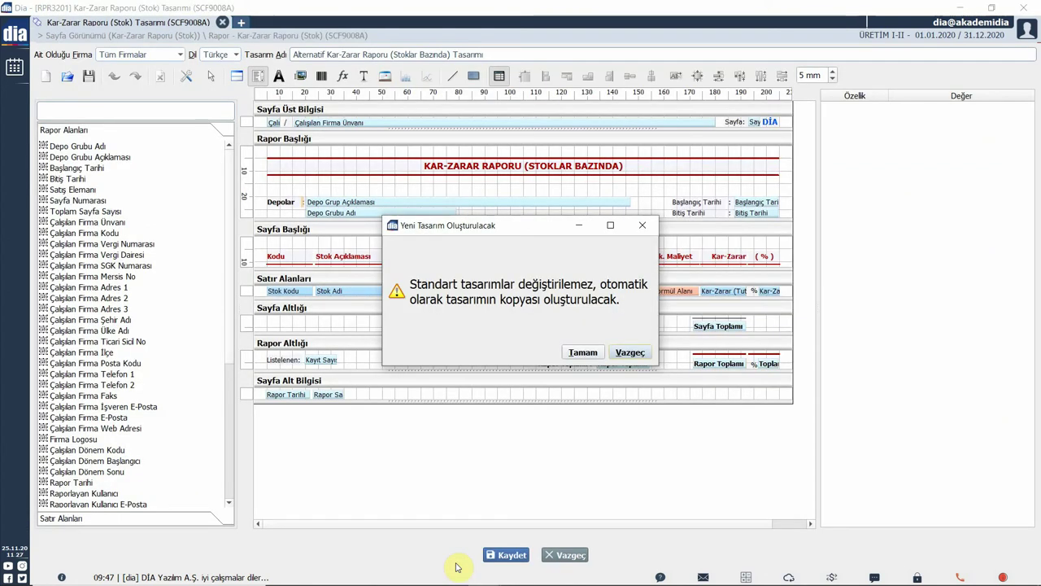
pyautogui.click(579, 356)
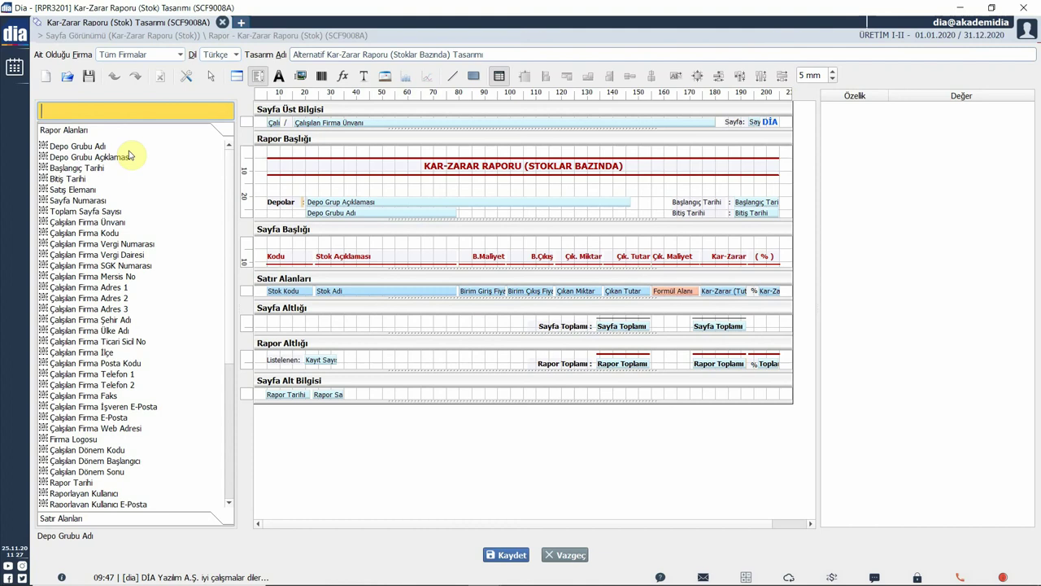
# Look through the report fields available in the stock profit-loss design and leave the design without saving.
pyautogui.scroll(-2, 175, 248)
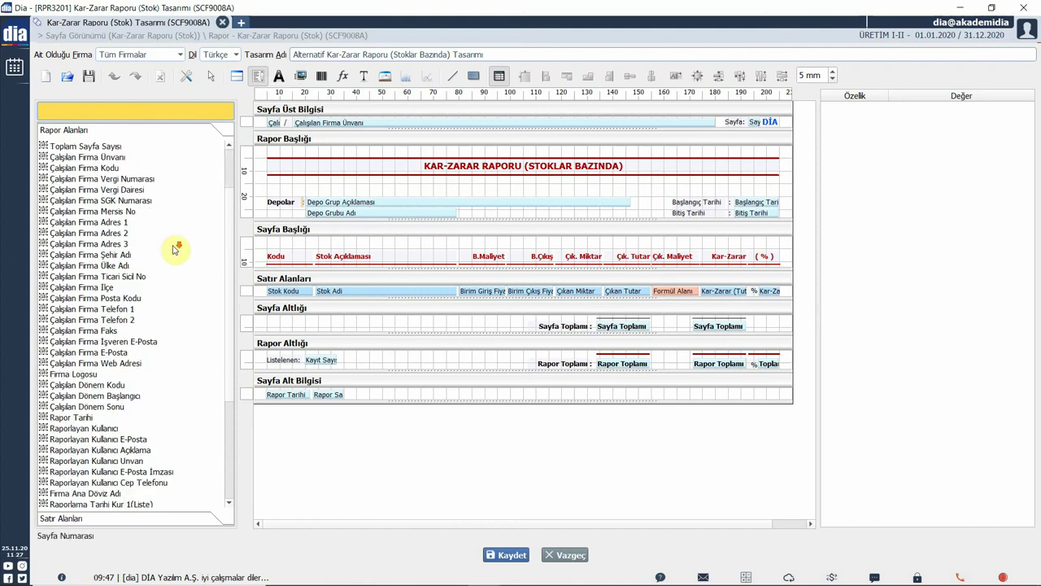
pyautogui.scroll(-5, 175, 248)
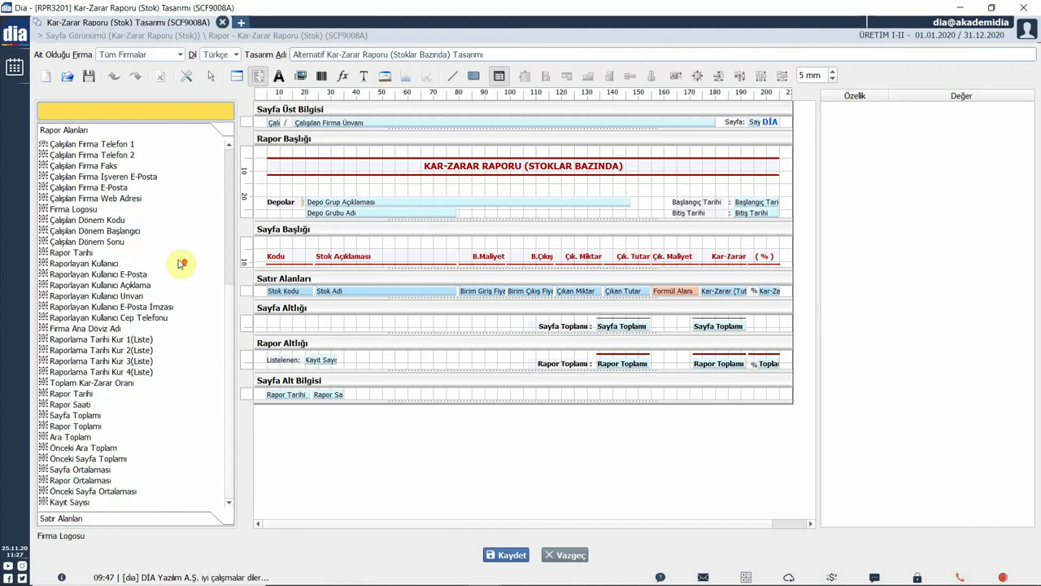
pyautogui.scroll(7, 181, 263)
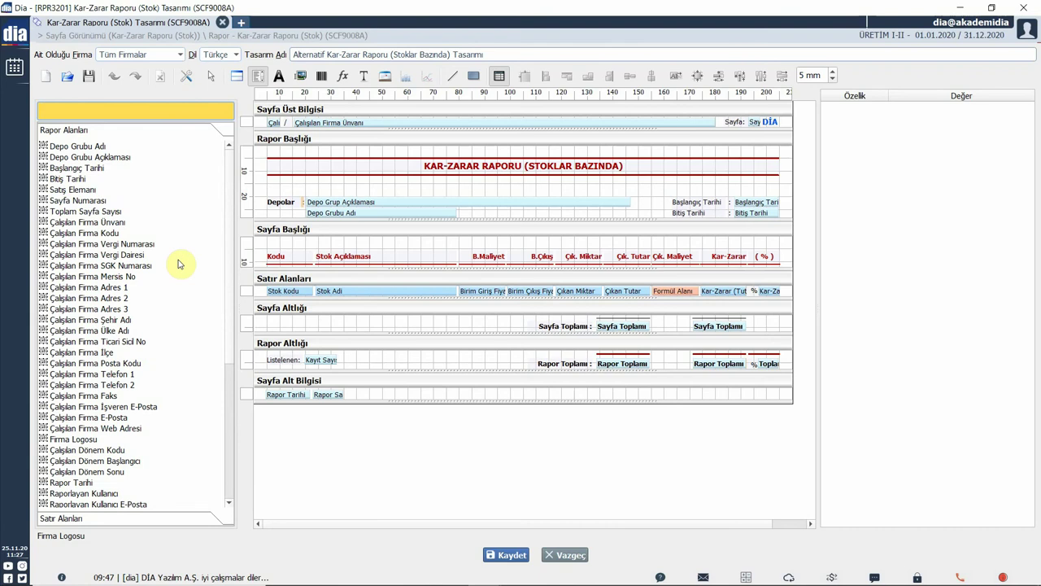
pyautogui.click(567, 556)
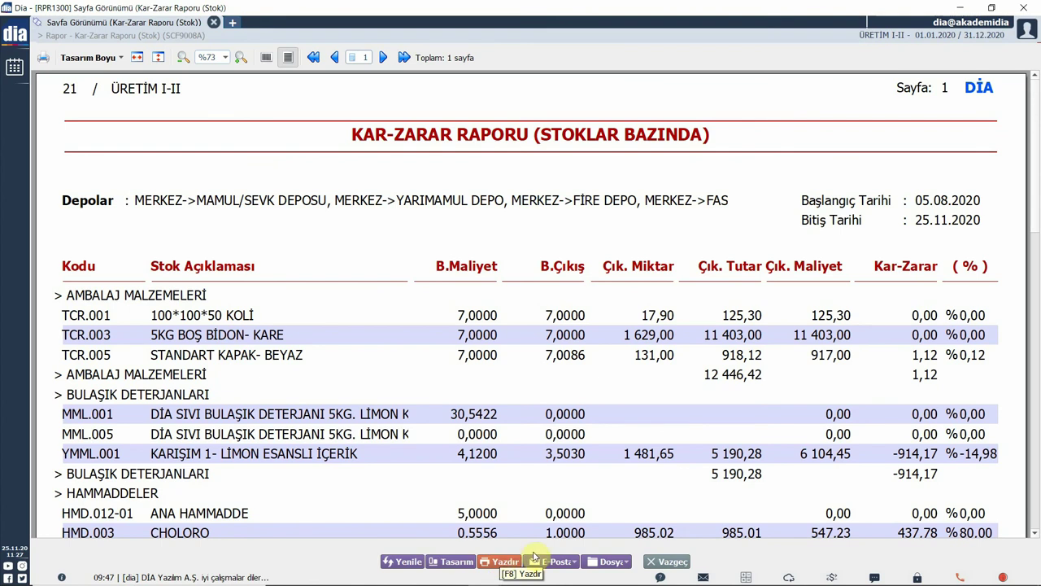
# Check the e-mail and file output formats offered for the stock profit-loss report and return to its parameters.
pyautogui.click(570, 561)
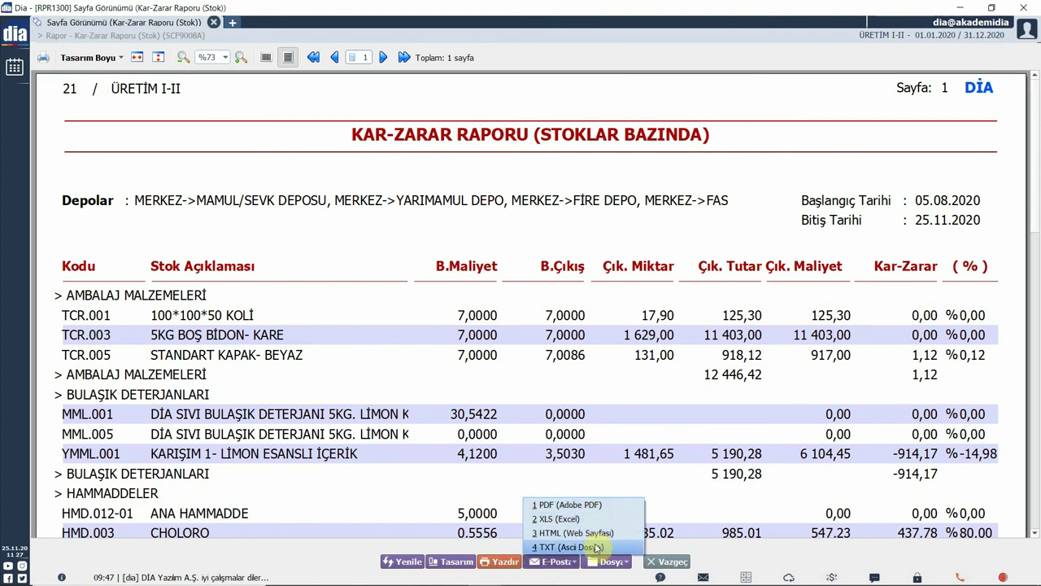
pyautogui.click(616, 561)
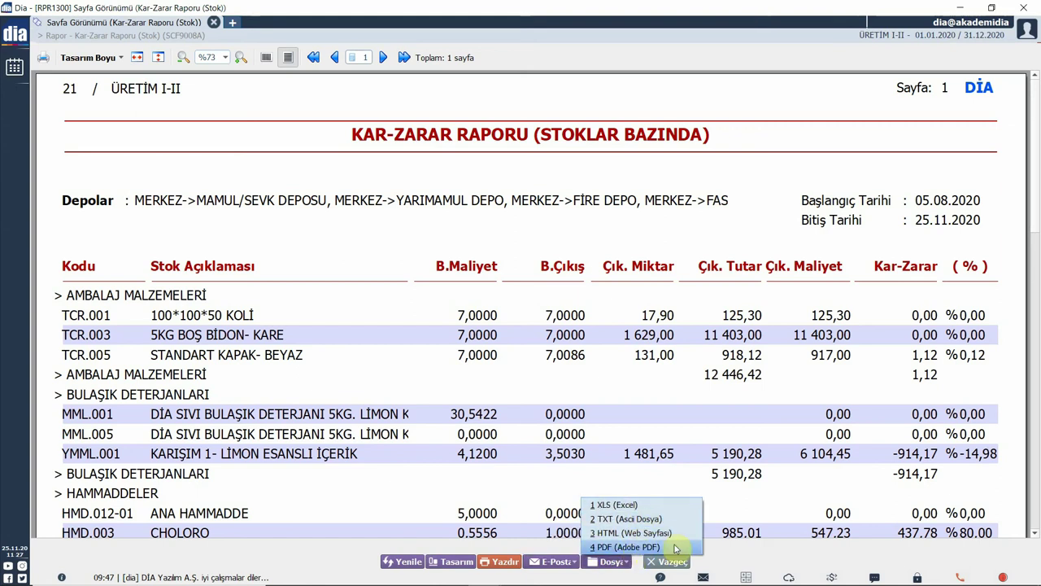
pyautogui.click(637, 548)
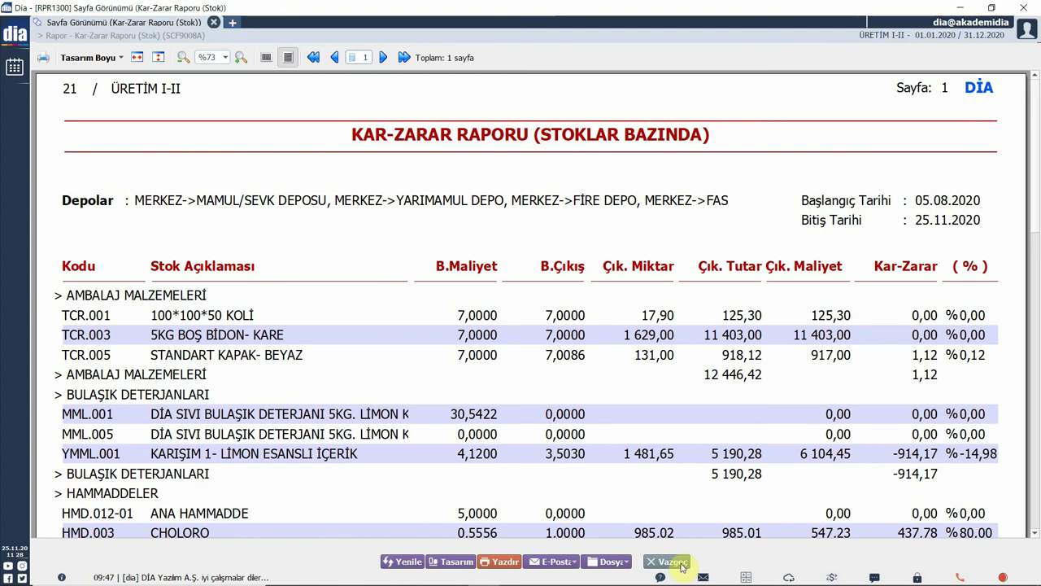
pyautogui.click(680, 565)
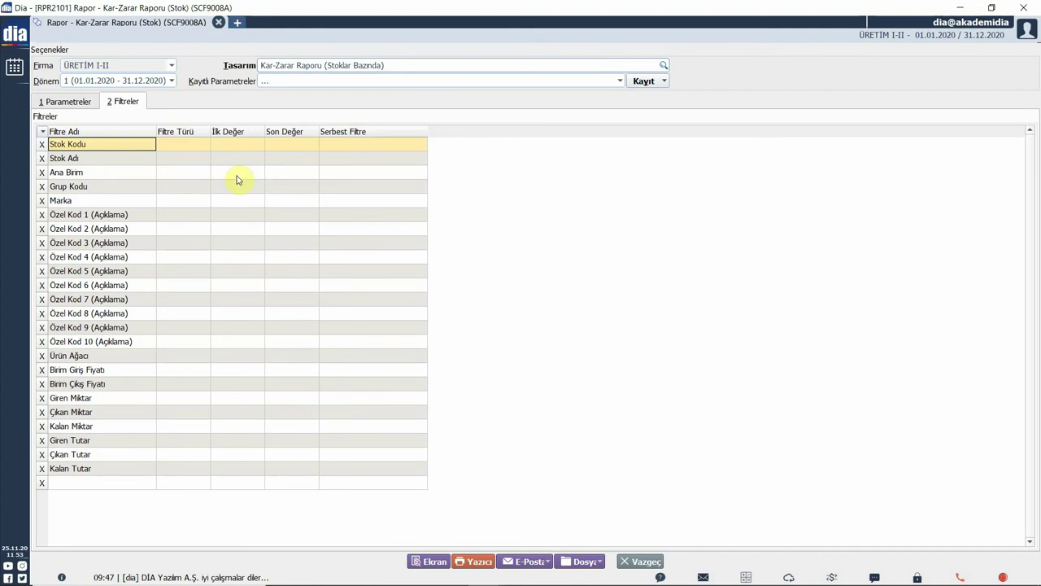
# Open Kar-Zarar Raporu (Satıcı) and check the account list for the seller code without choosing an account.
pyautogui.click(15, 40)
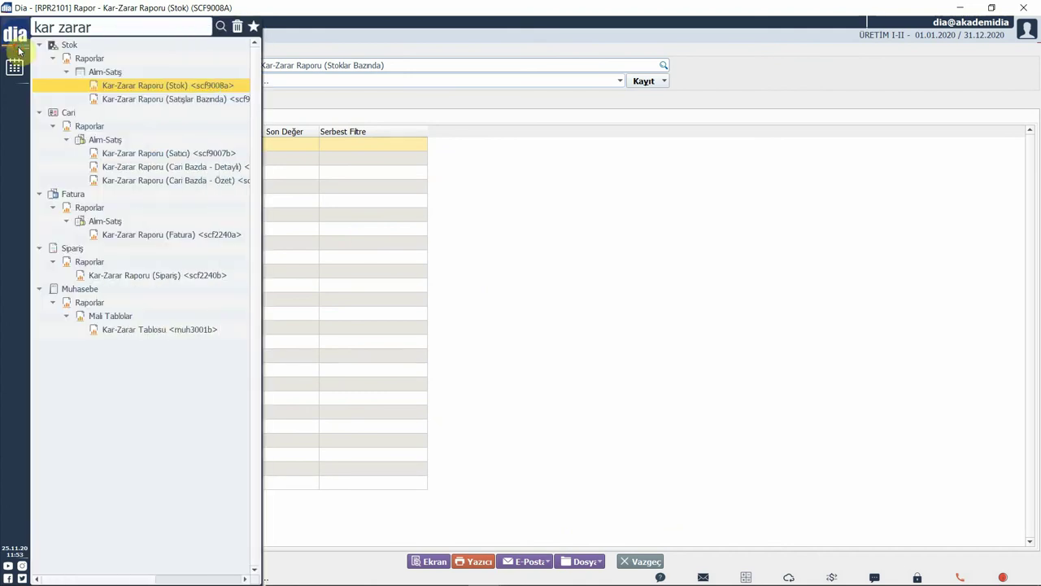
pyautogui.click(134, 155)
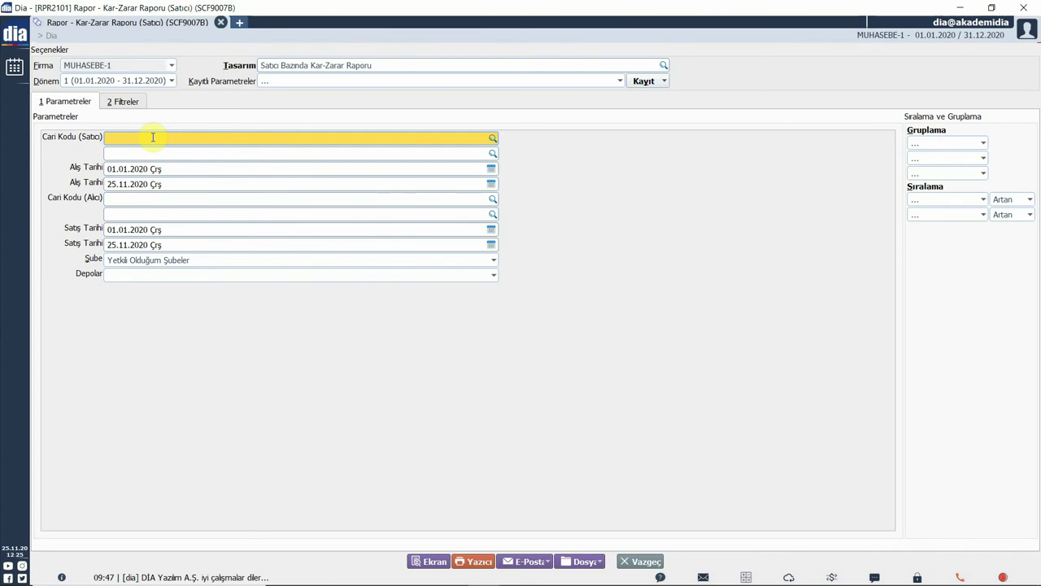
pyautogui.doubleClick(152, 137)
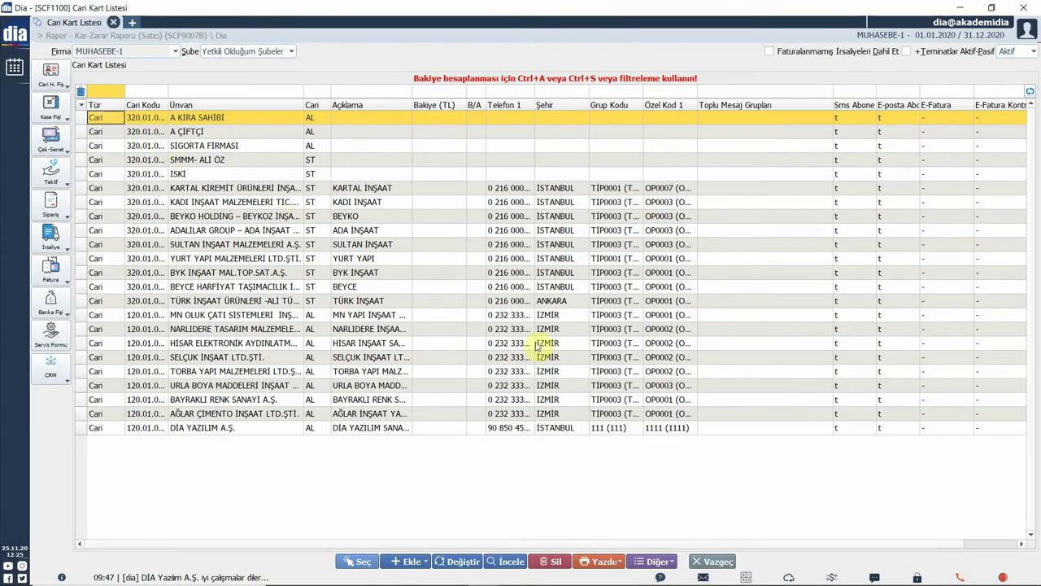
pyautogui.click(697, 561)
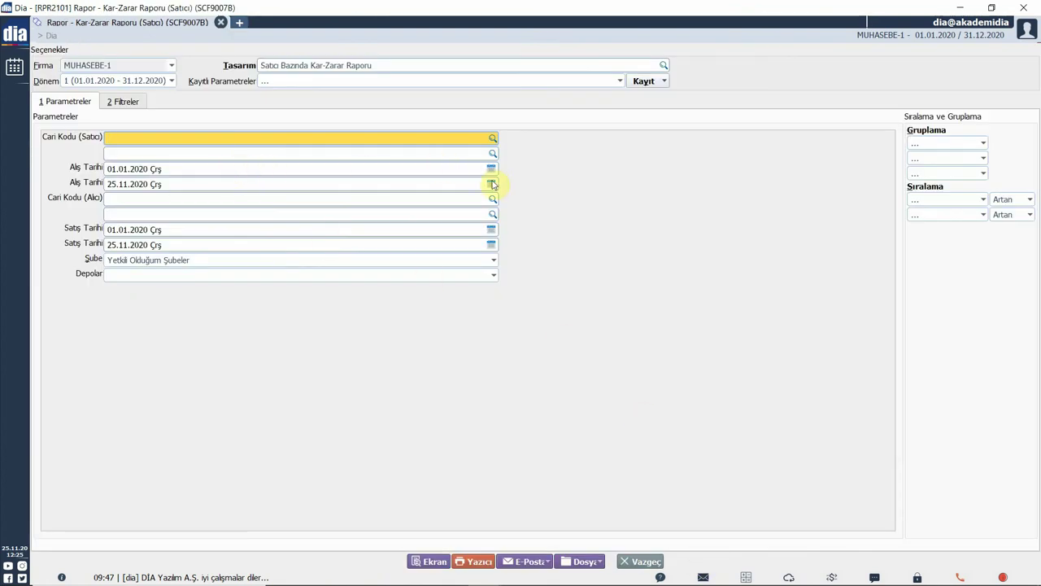
# Check the branch and warehouse choices without changing them, and display the seller-based profit-loss report on screen for review.
pyautogui.click(385, 204)
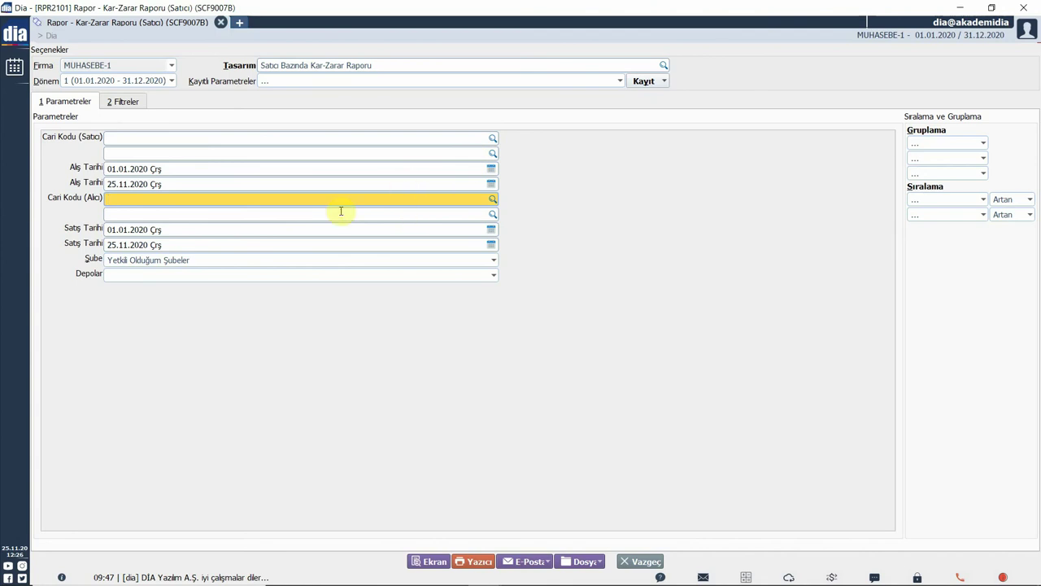
pyautogui.click(251, 261)
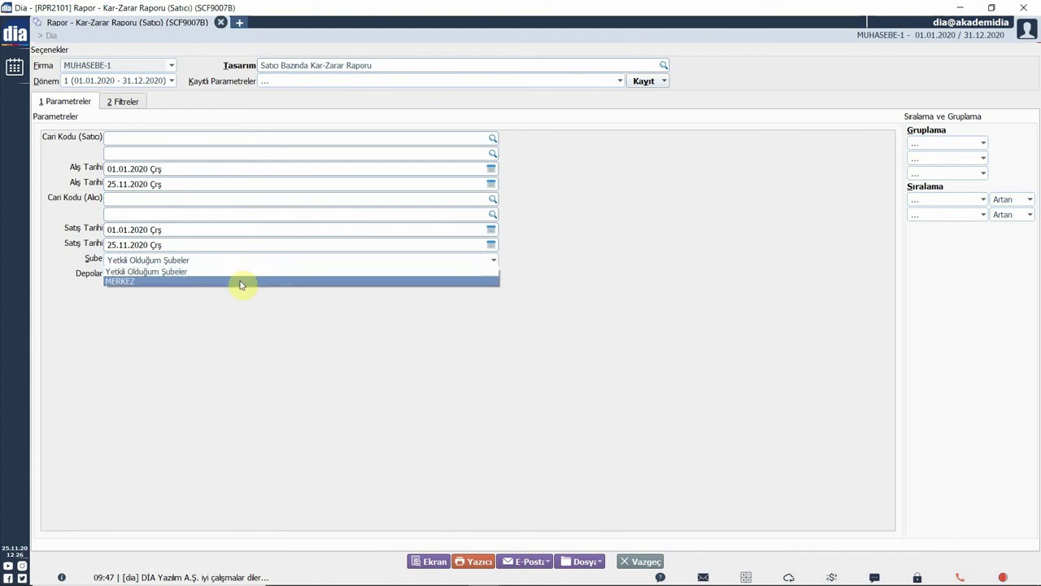
pyautogui.click(293, 386)
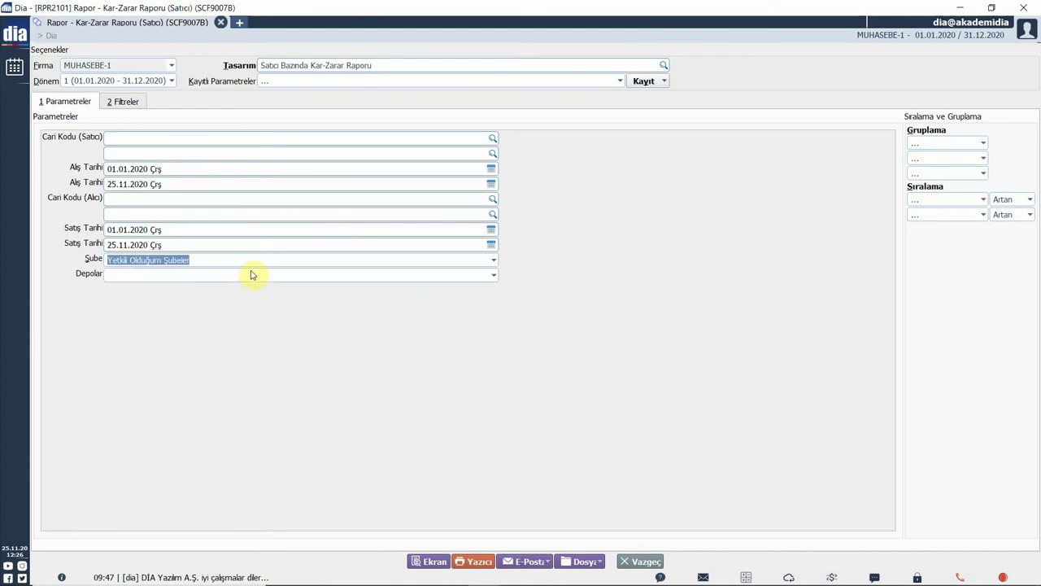
pyautogui.click(252, 274)
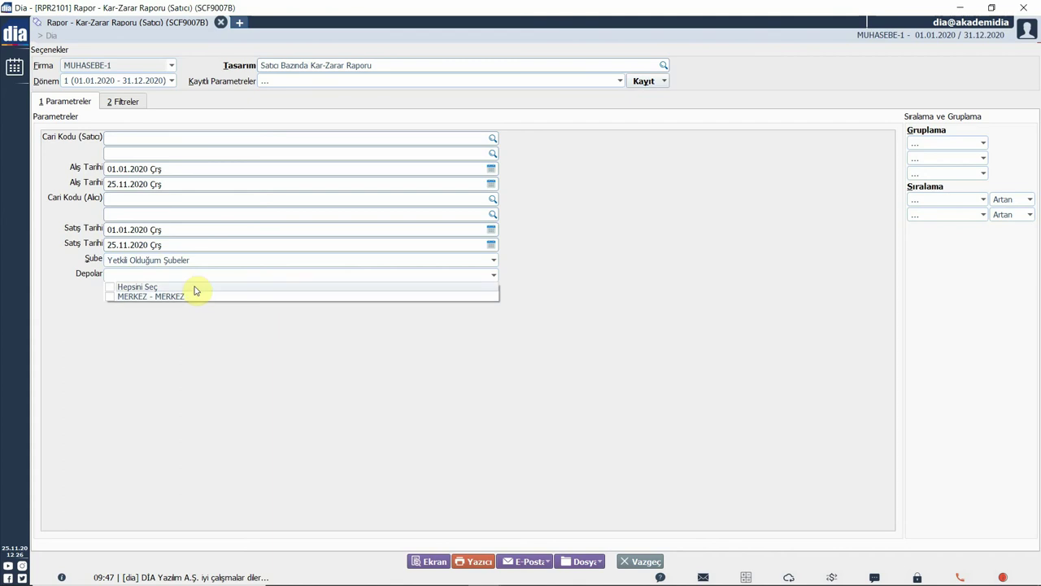
pyautogui.click(211, 406)
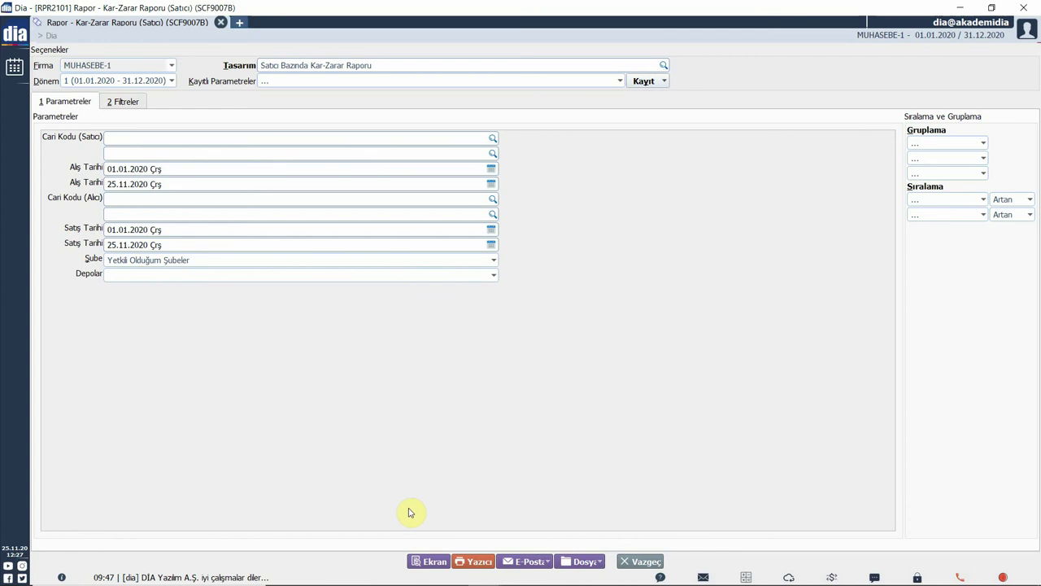
pyautogui.click(431, 562)
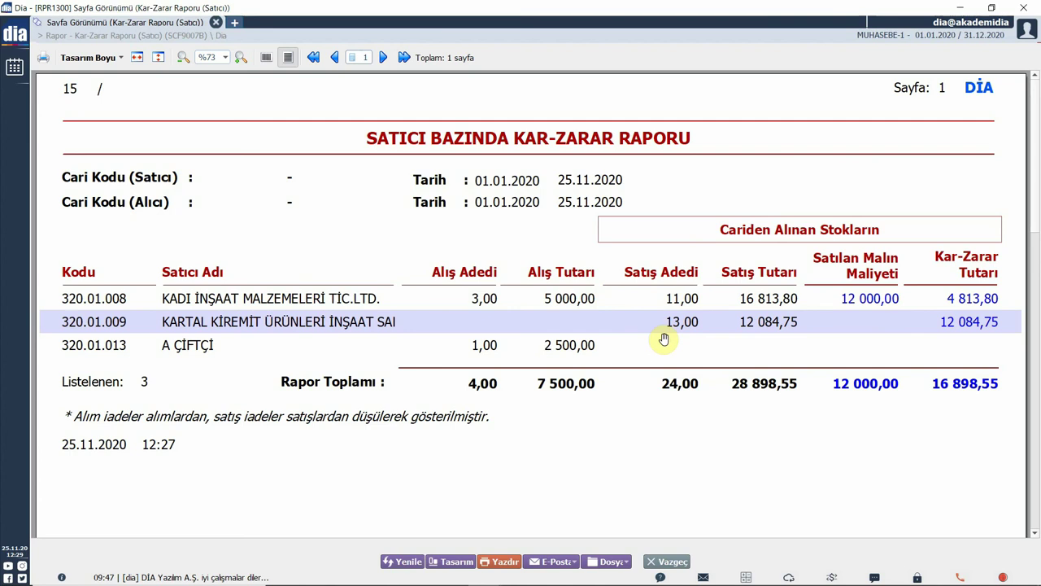
pyautogui.click(446, 563)
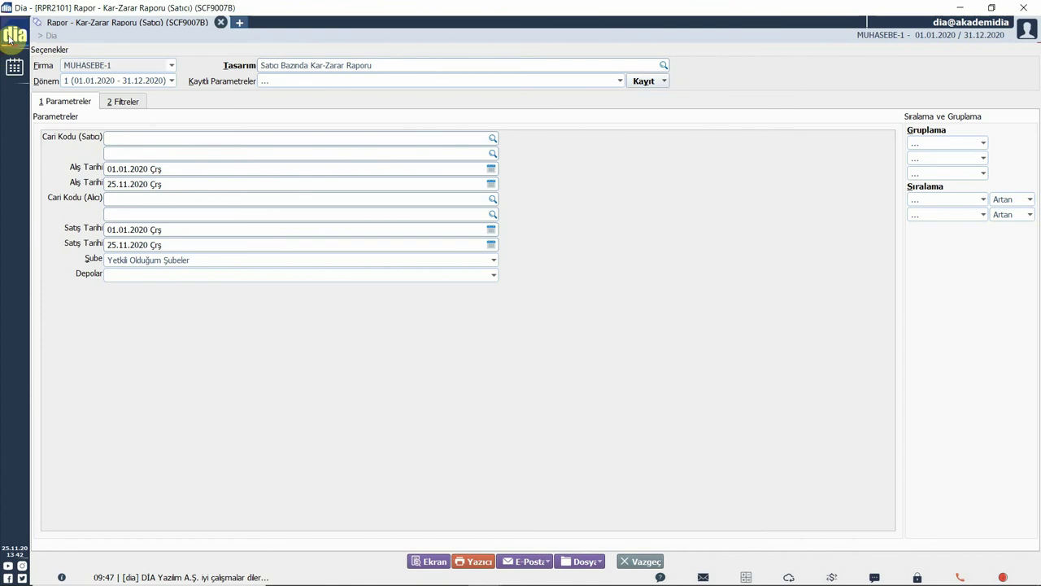
# Open Kar-Zarar Raporu (Fatura) and select all warehouses for it.
pyautogui.click(10, 38)
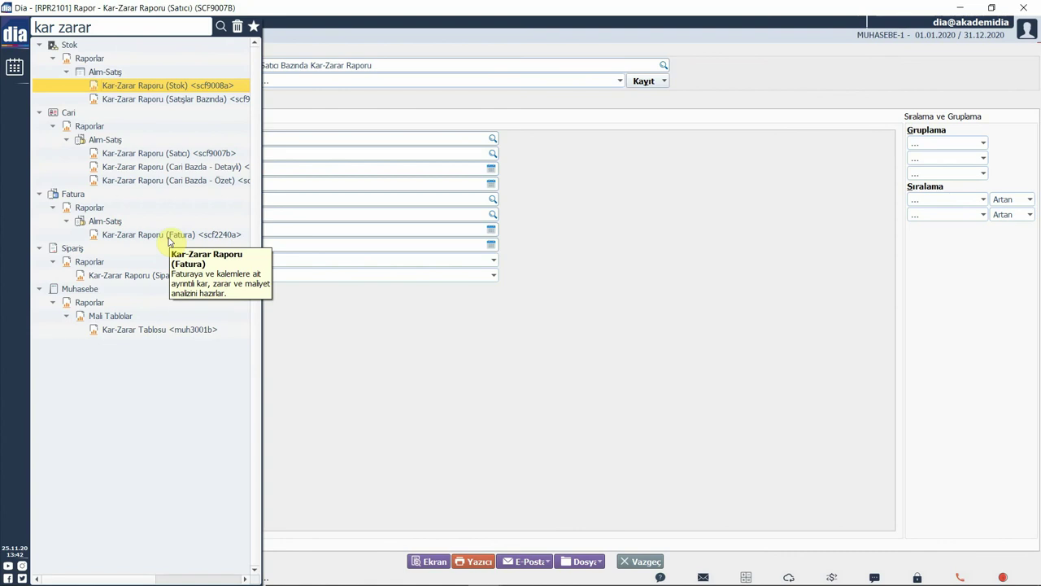
pyautogui.click(169, 236)
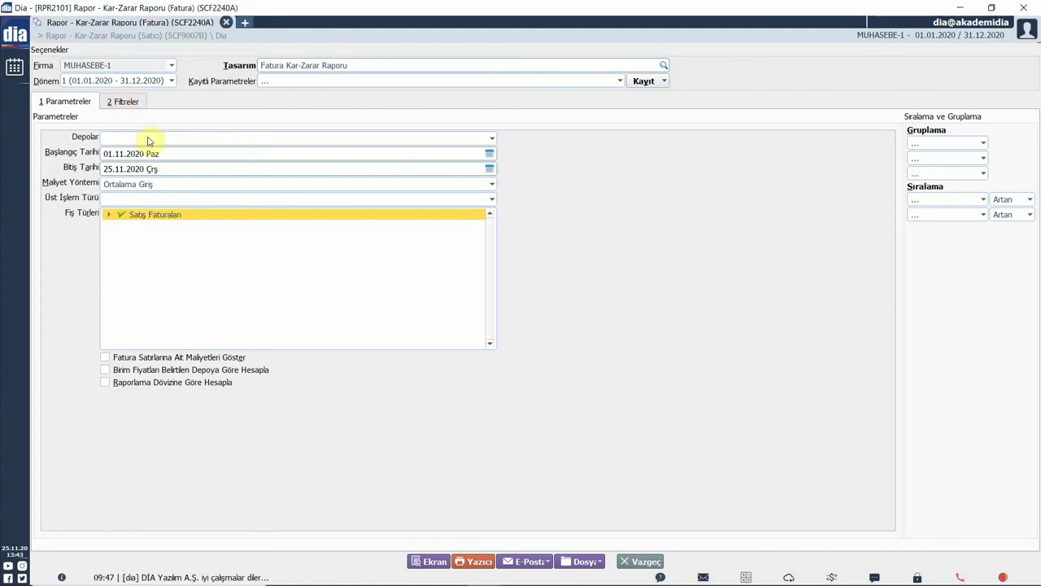
pyautogui.click(145, 137)
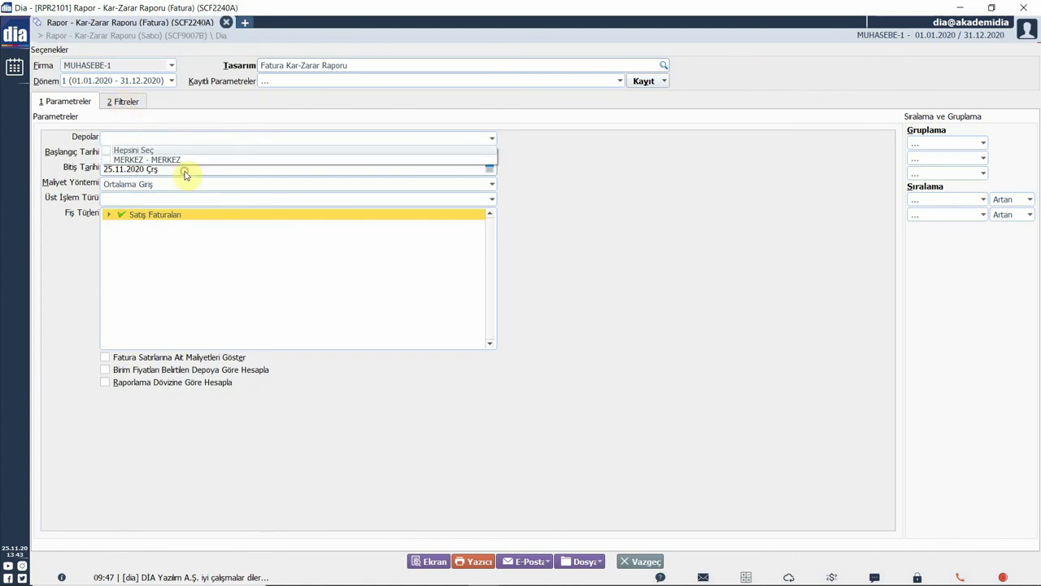
pyautogui.click(107, 151)
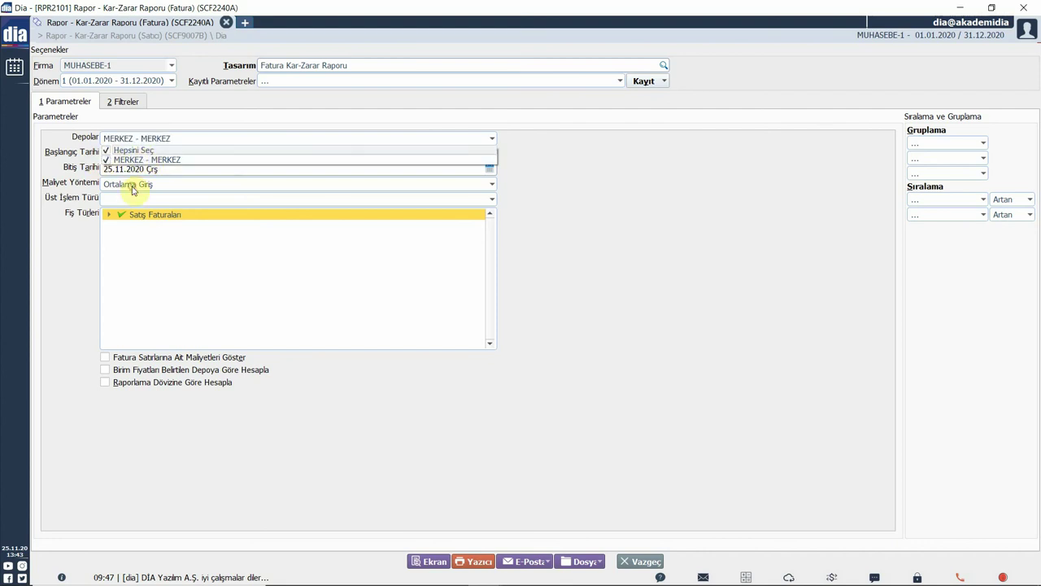
pyautogui.click(690, 200)
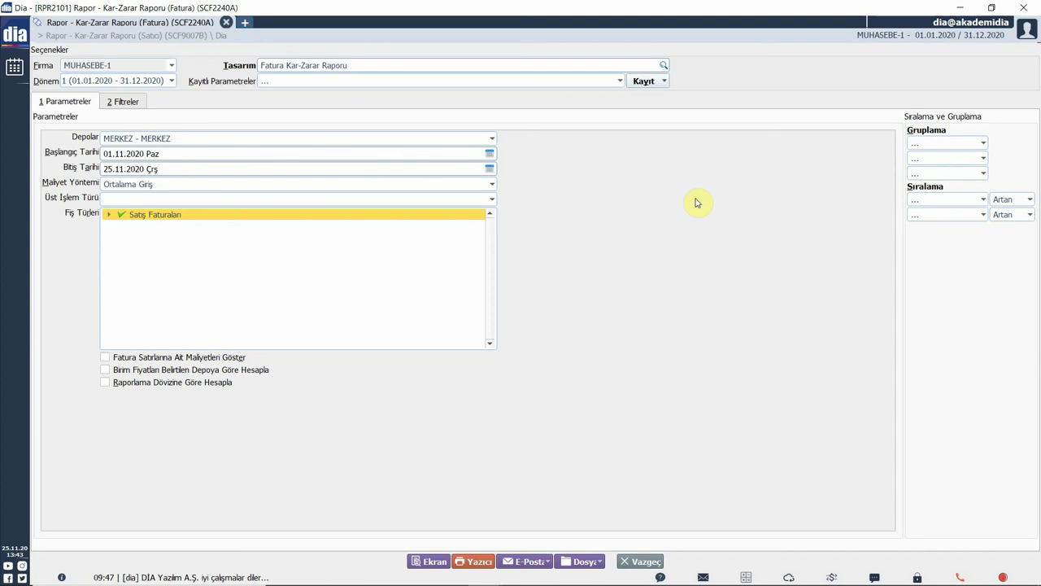
# Look through the available cost methods for the invoice report, keeping Ortalama Giriş.
pyautogui.click(490, 186)
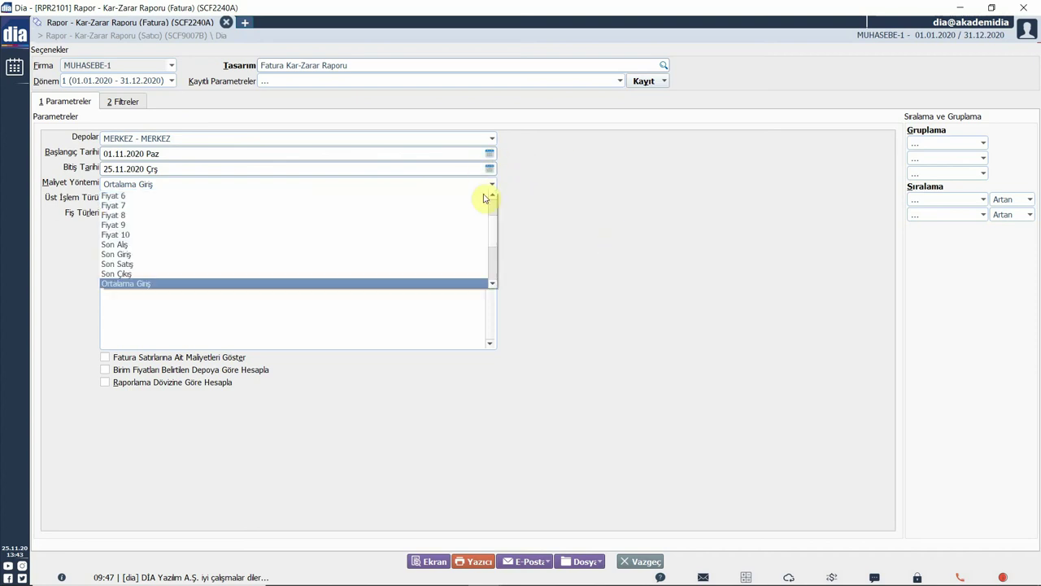
pyautogui.scroll(-2, 168, 269)
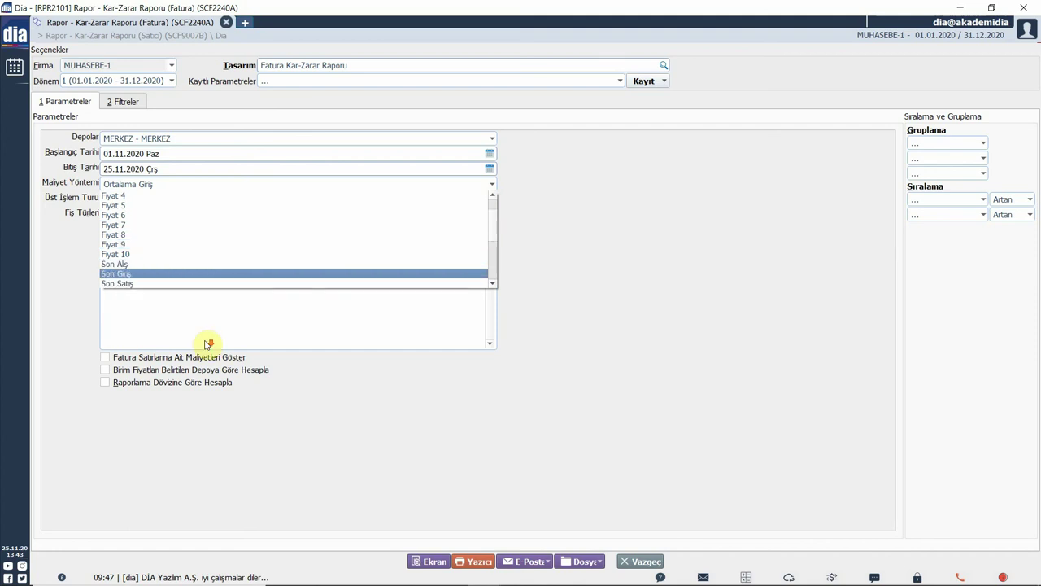
pyautogui.scroll(-1, 173, 255)
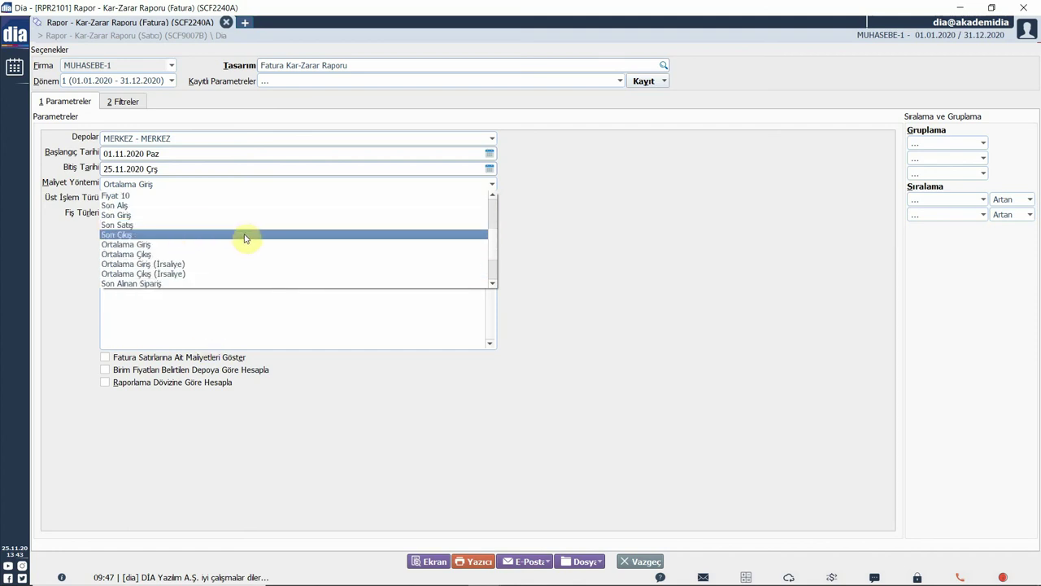
pyautogui.scroll(-1, 312, 306)
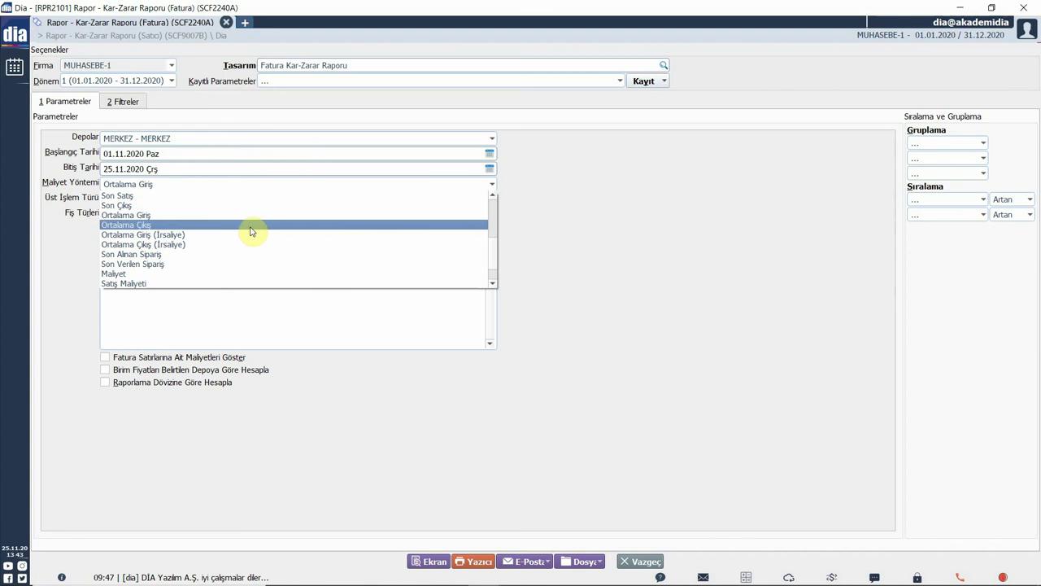
pyautogui.scroll(-1, 251, 231)
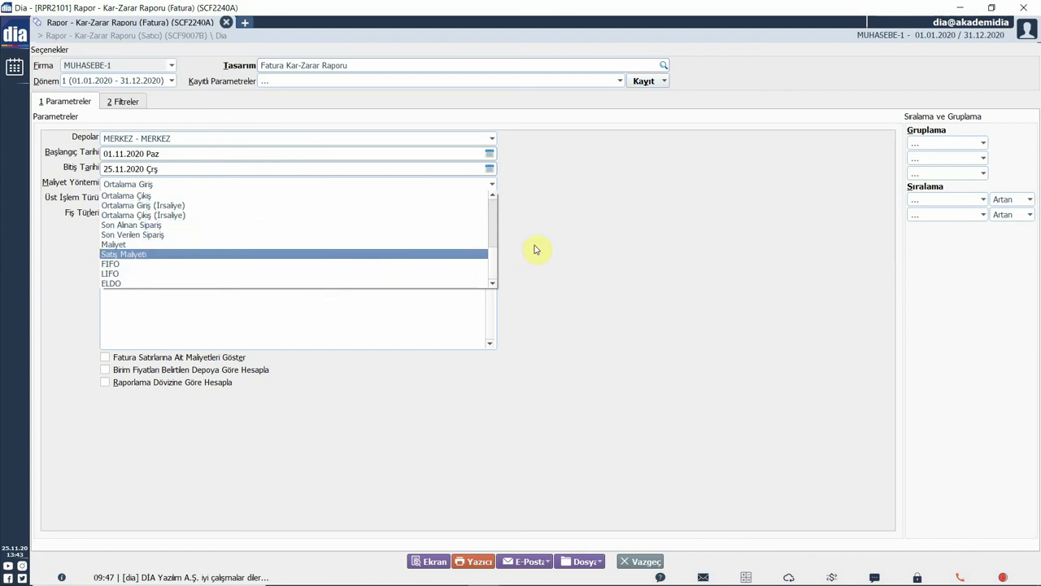
pyautogui.click(668, 309)
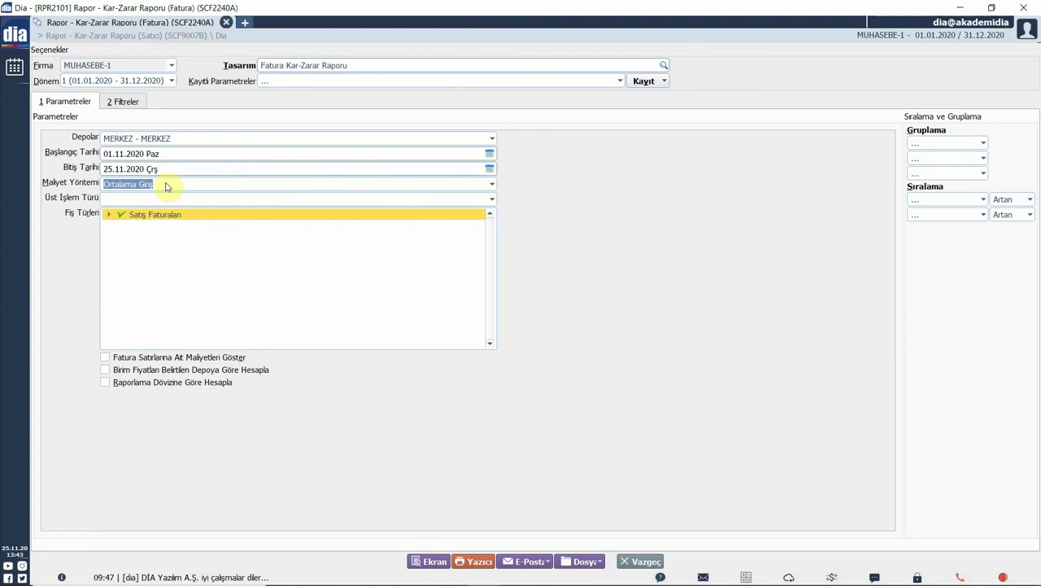
# Expand the Satış Faturaları receipt types and enable Fatura Satırlarına Ait Maliyetleri Göster.
pyautogui.click(109, 215)
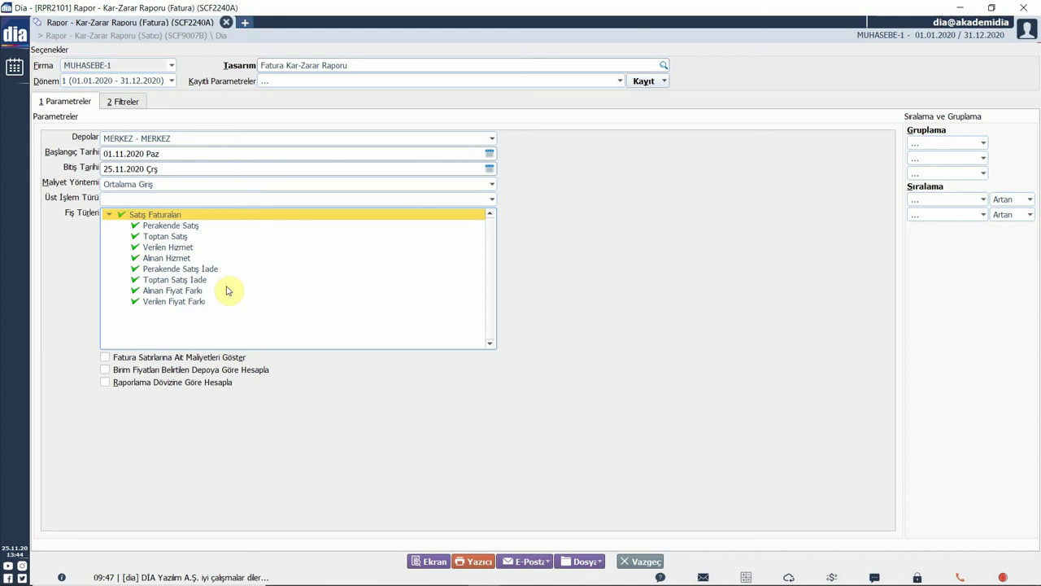
pyautogui.click(189, 301)
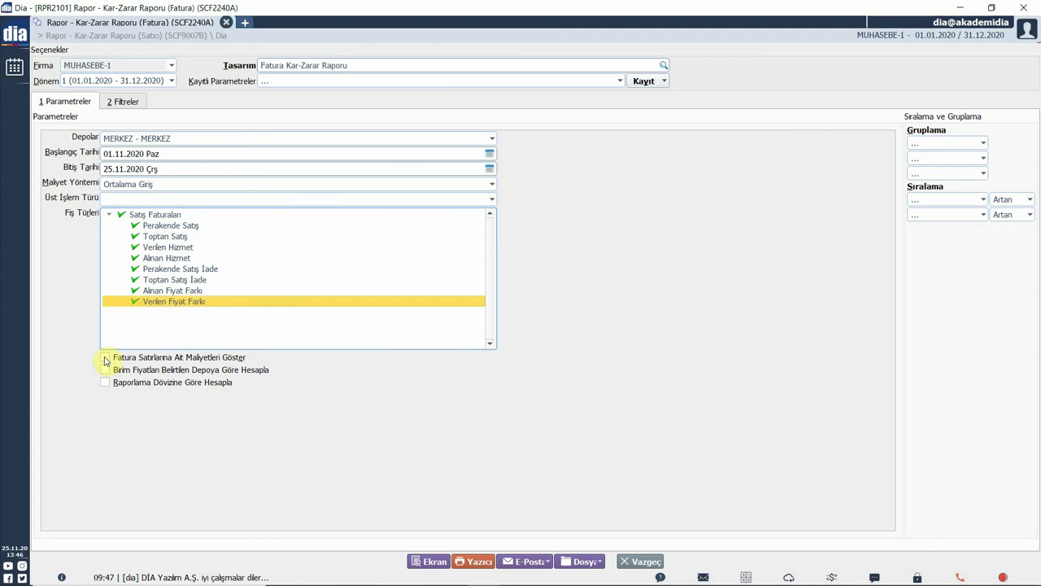
pyautogui.click(104, 359)
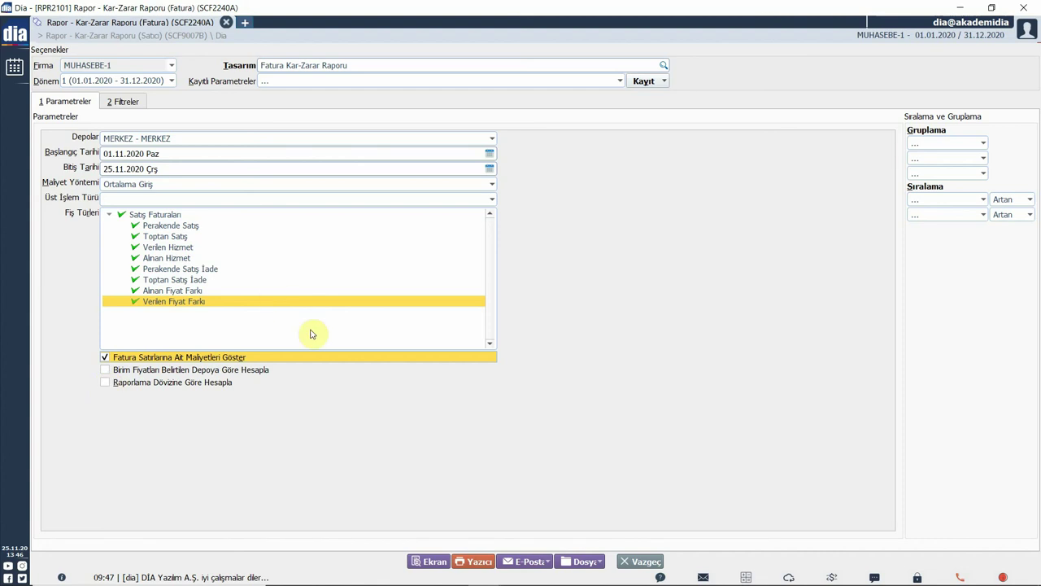
# Display the invoice profit-loss report on screen, review its invoice line costs and return to its parameters.
pyautogui.click(432, 562)
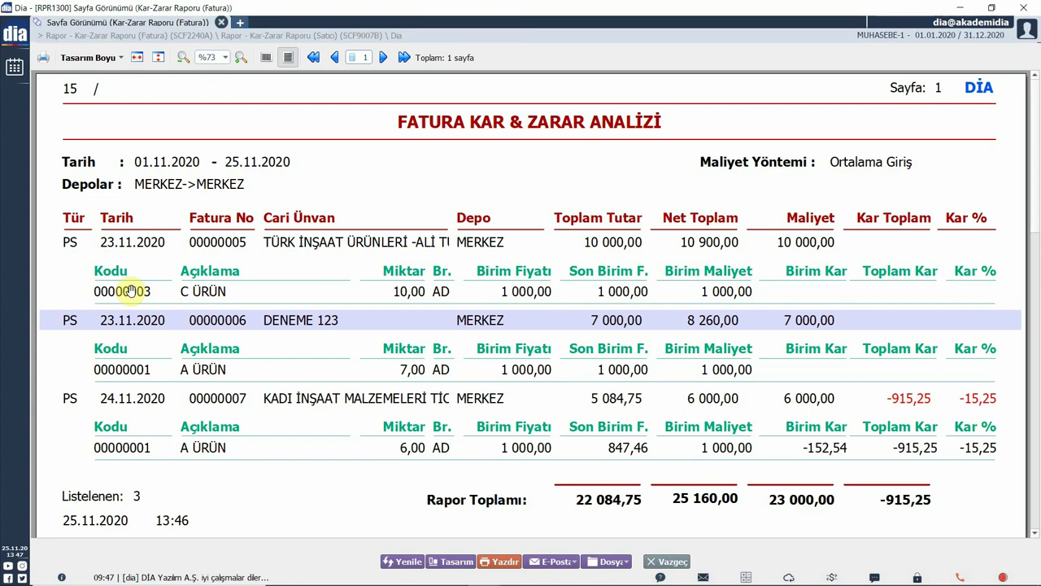
pyautogui.click(675, 561)
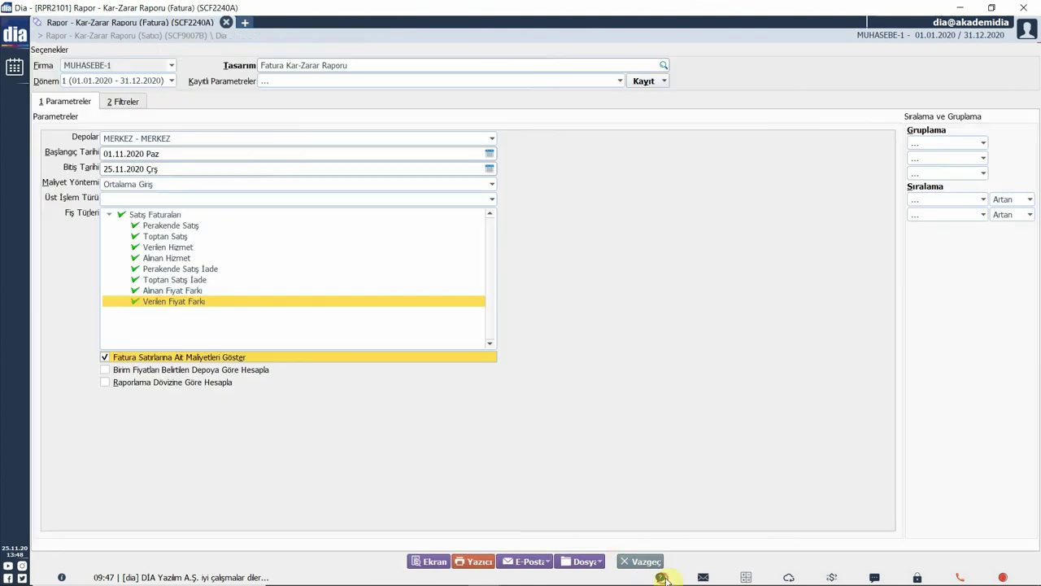
# Open Kar-Zarar Raporu (Sipariş) and select all warehouses for it.
pyautogui.click(16, 37)
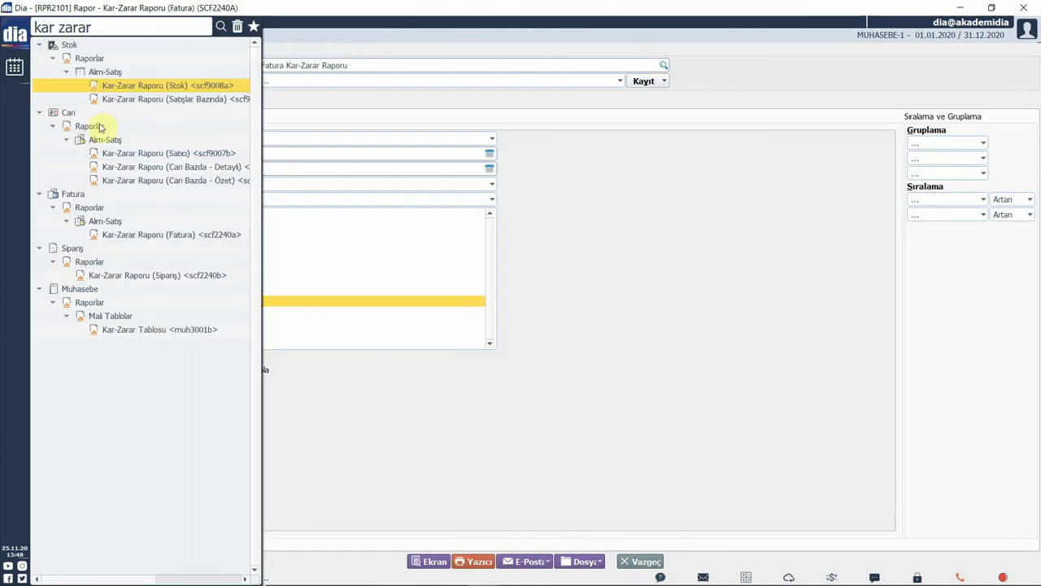
pyautogui.click(162, 277)
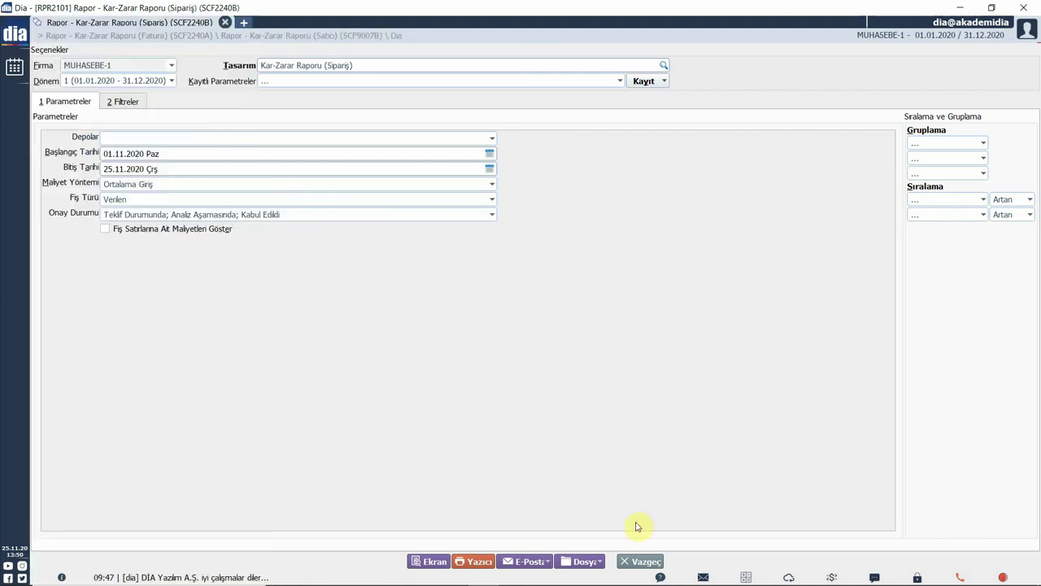
pyautogui.click(490, 139)
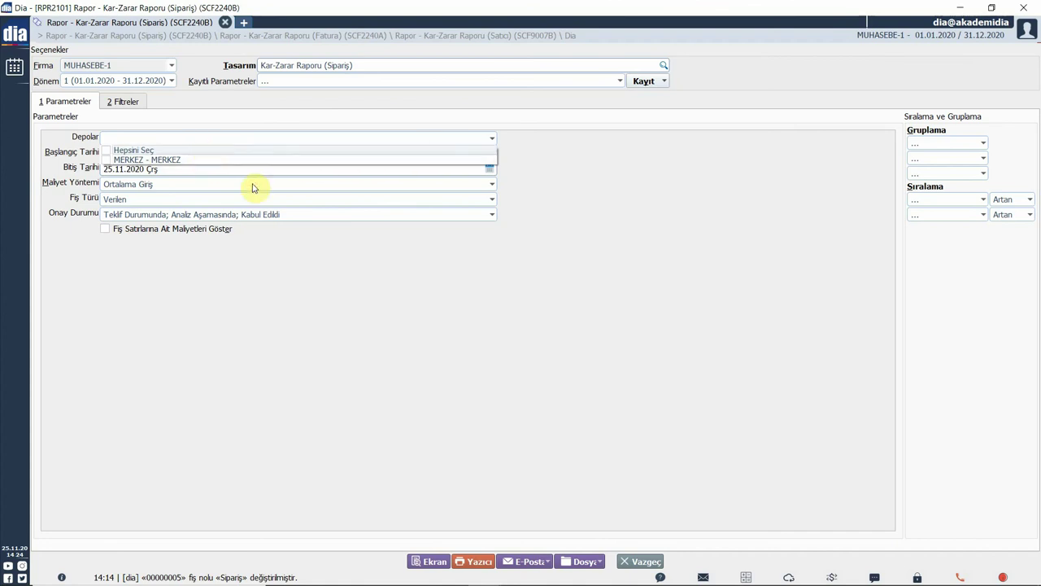
pyautogui.click(106, 150)
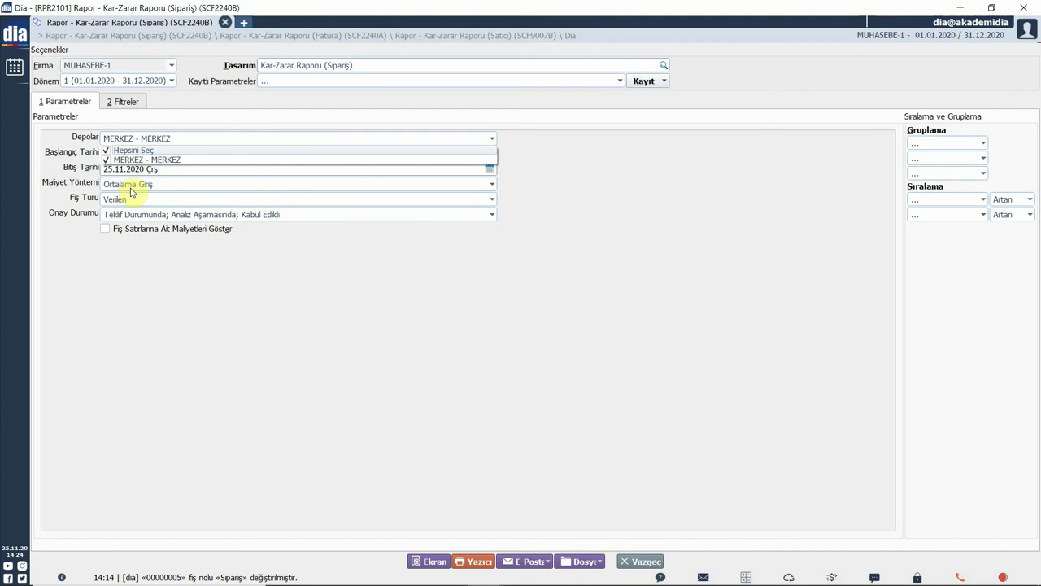
pyautogui.click(77, 151)
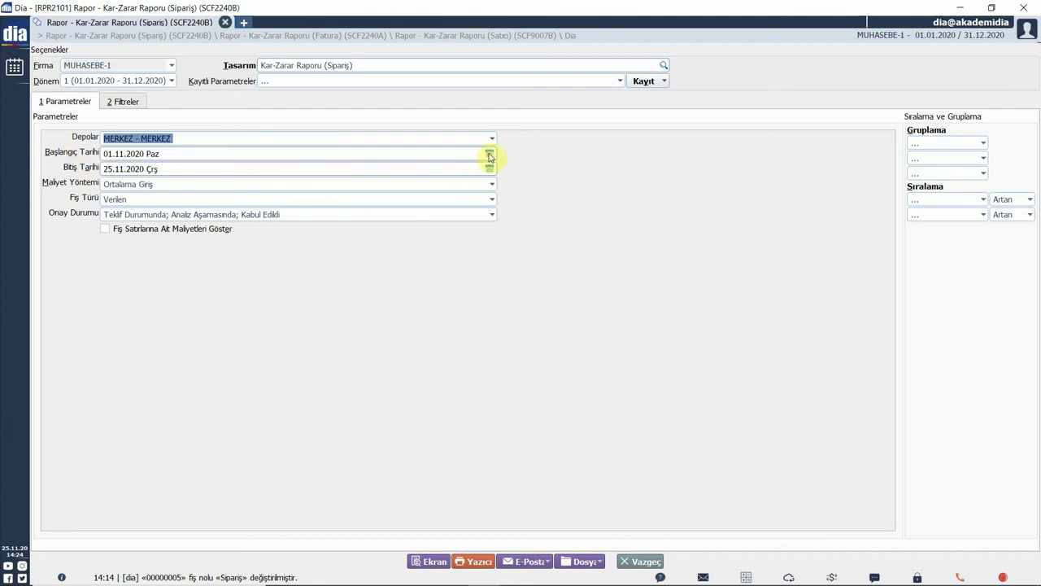
# Look through the cost methods for the order report and set Maliyet Yöntemi to Son Satış.
pyautogui.click(491, 186)
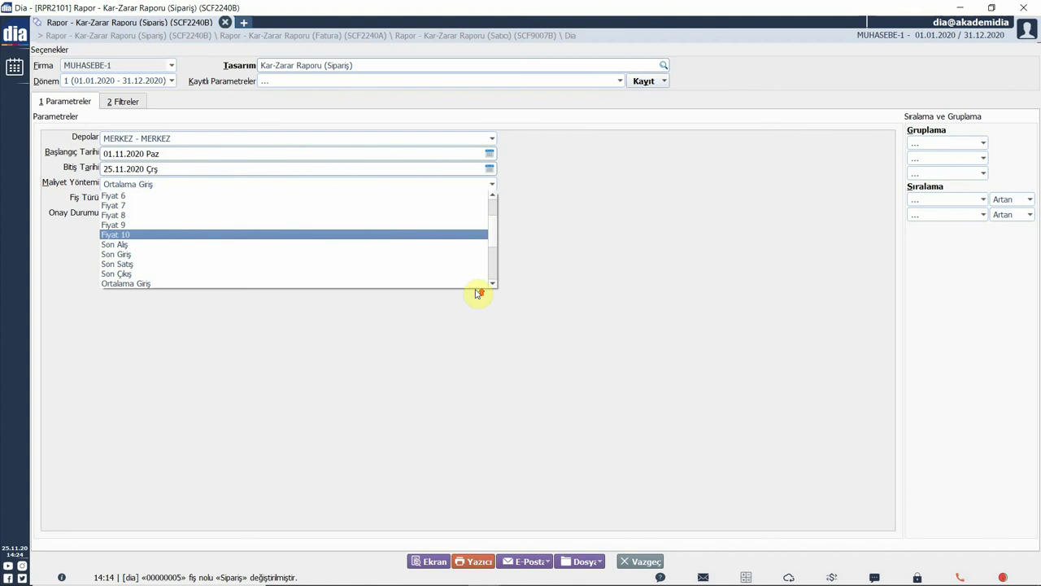
pyautogui.scroll(2, 326, 205)
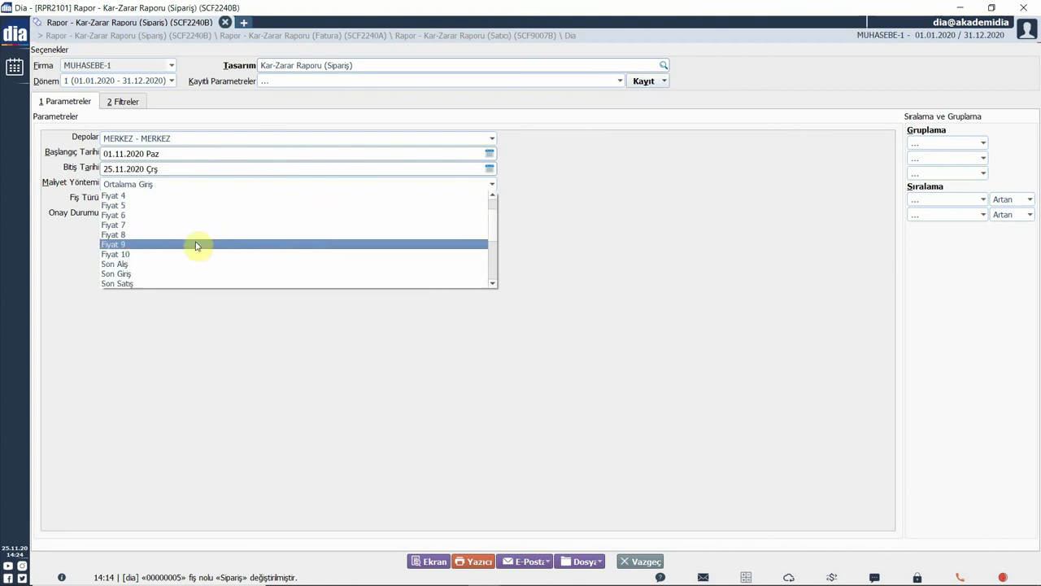
pyautogui.scroll(-3, 196, 246)
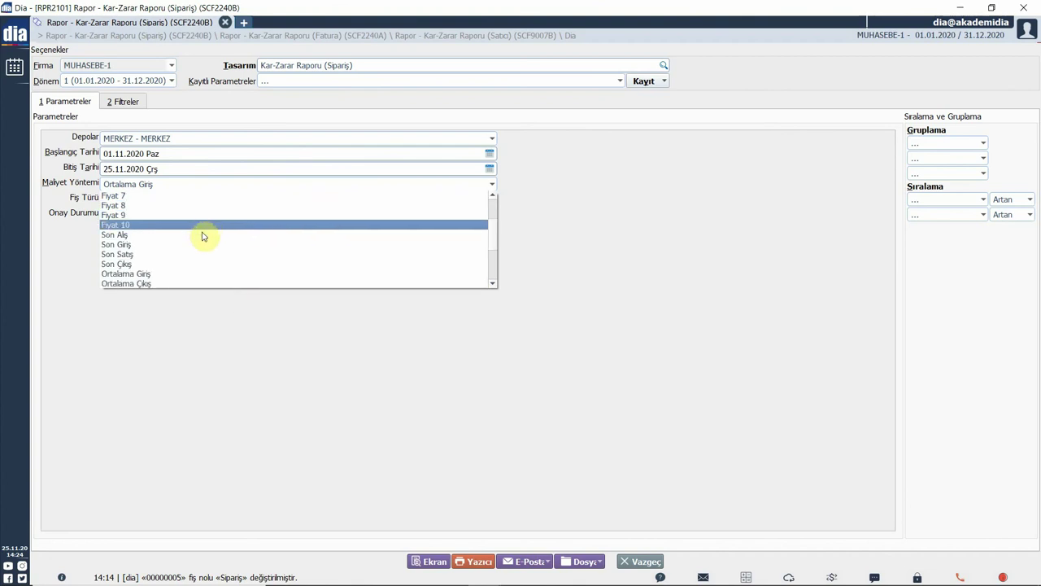
pyautogui.scroll(-3, 204, 237)
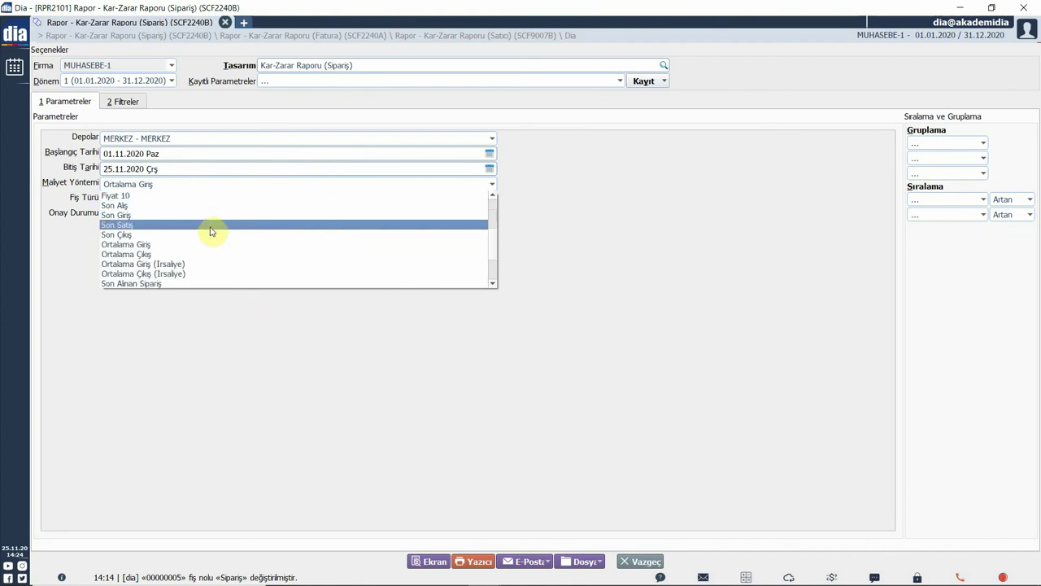
pyautogui.scroll(-6, 213, 233)
pyautogui.scroll(6, 214, 233)
pyautogui.click(202, 225)
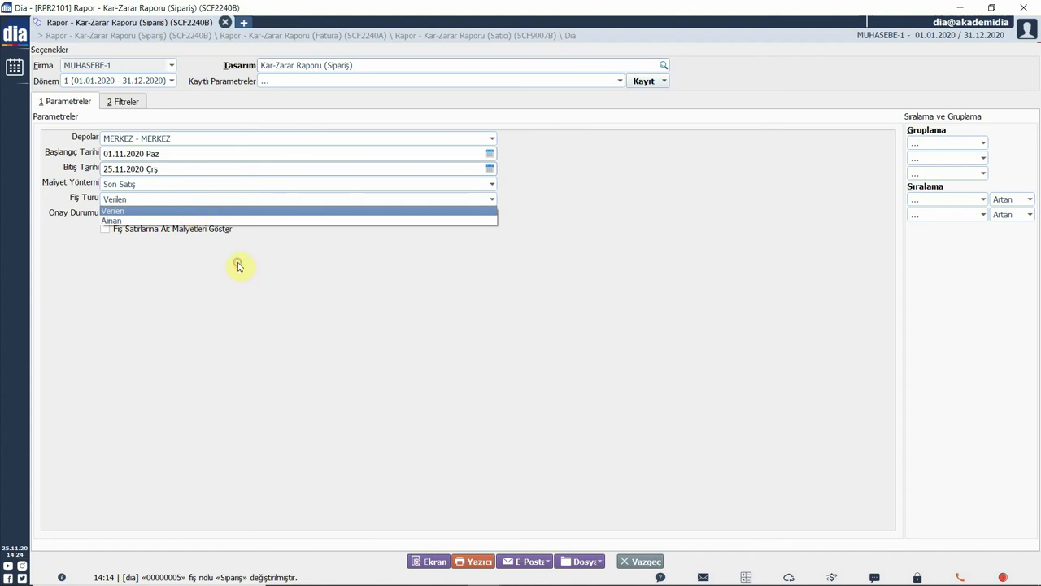
# Keep Fiş Türü as Verilen and add Reddedildi to the approval statuses so that all of them are included.
pyautogui.press('Tab')
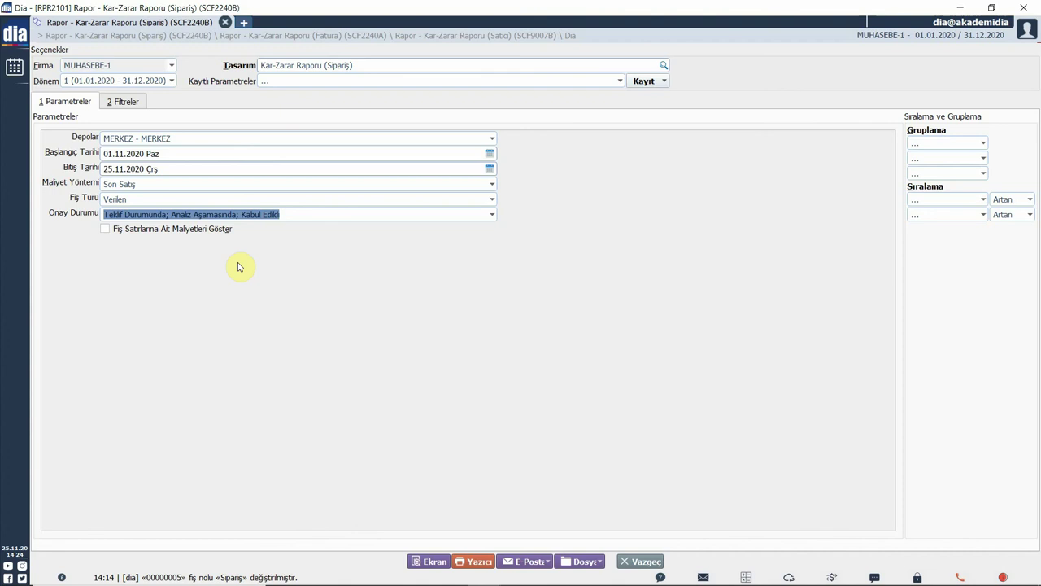
pyautogui.hotkey('alt', 'Down')
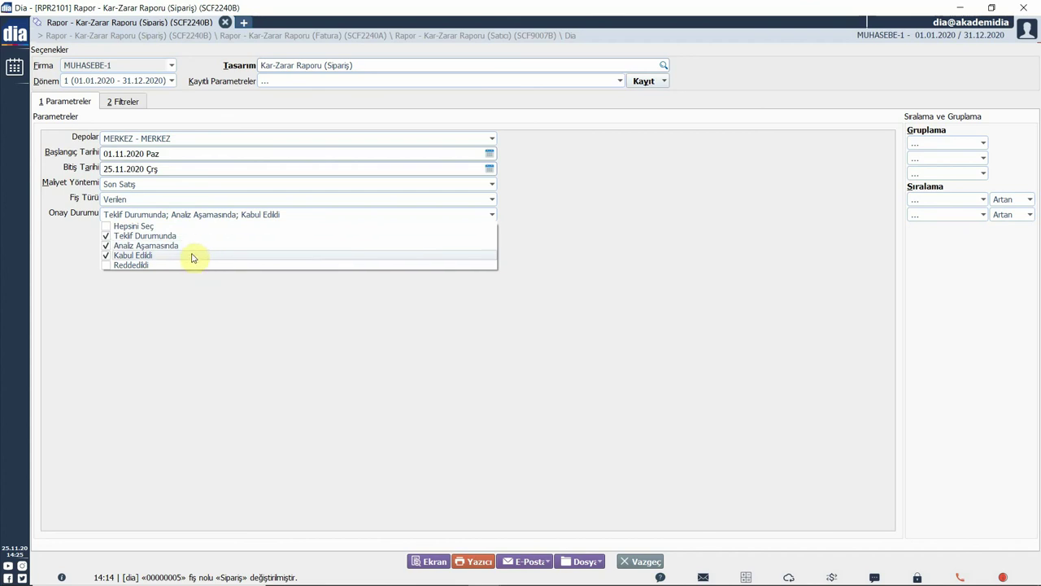
pyautogui.click(106, 265)
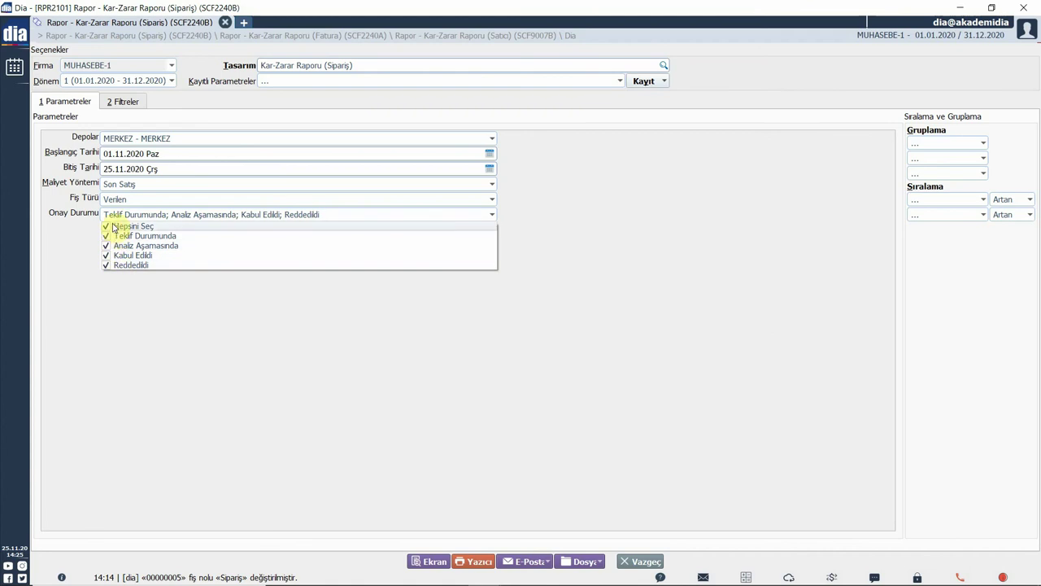
pyautogui.click(231, 364)
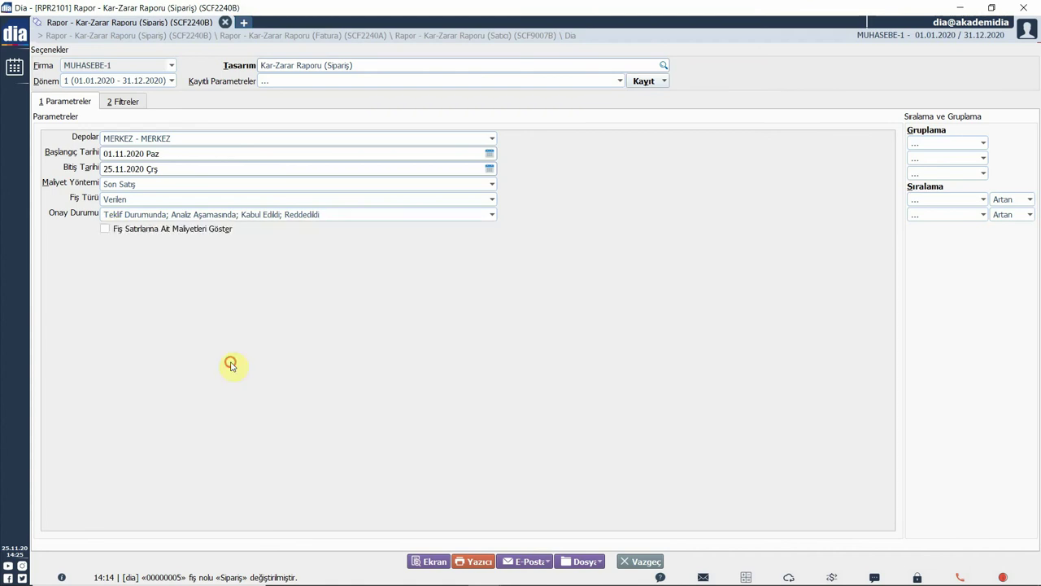
# Enable Fiş Satırlarına Ait Maliyetleri Göster and display the order profit-loss report on screen.
pyautogui.click(106, 231)
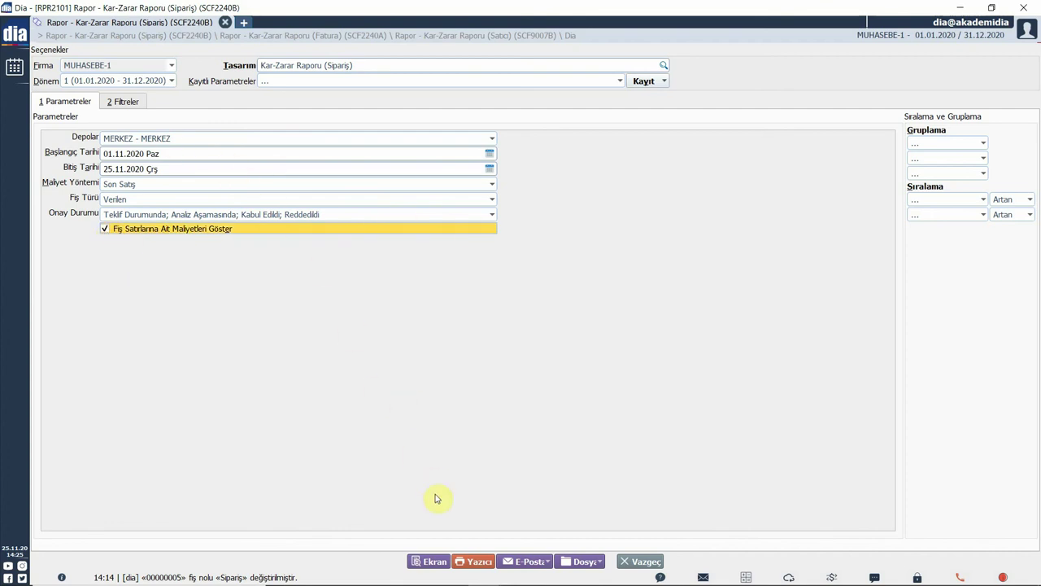
pyautogui.click(432, 562)
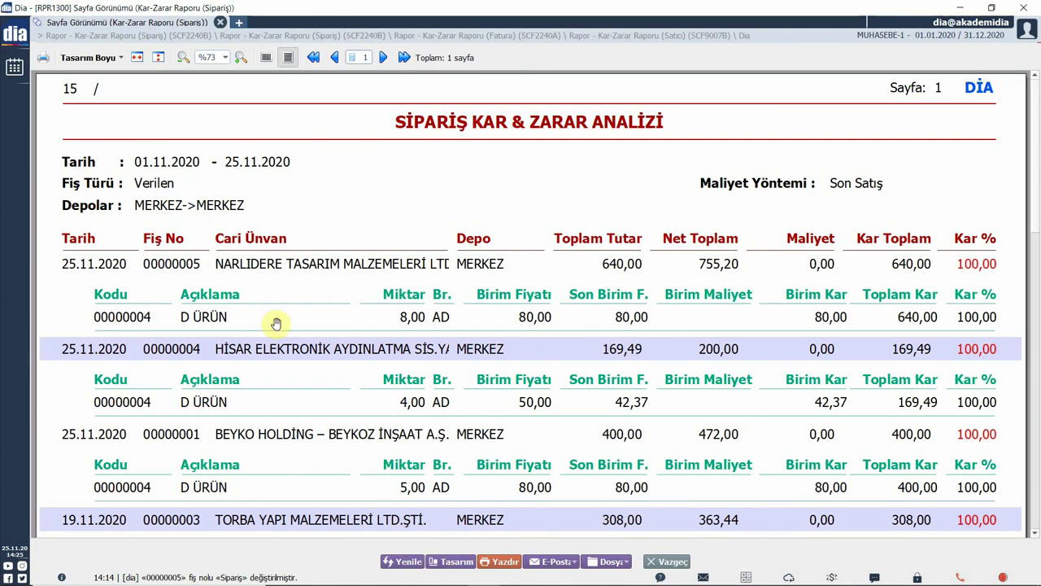